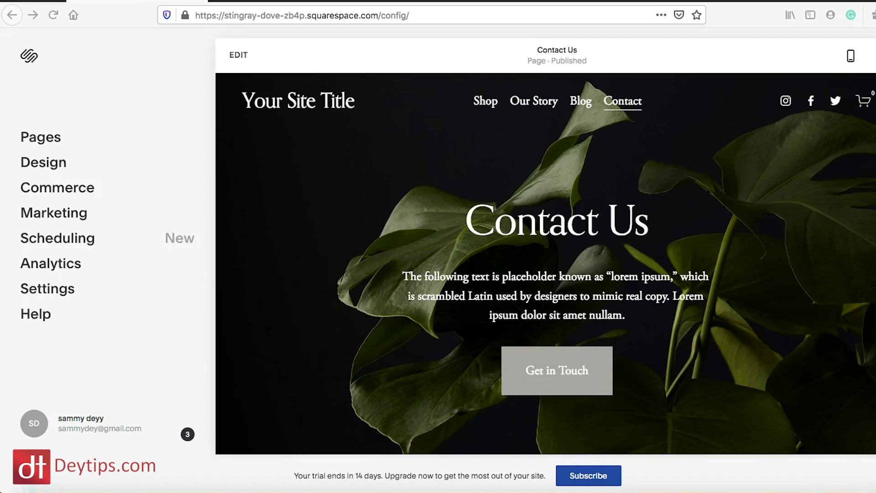
# Step: Create a new mailing list named Leads in the Email Campaigns marketing section
pyautogui.click(63, 213)
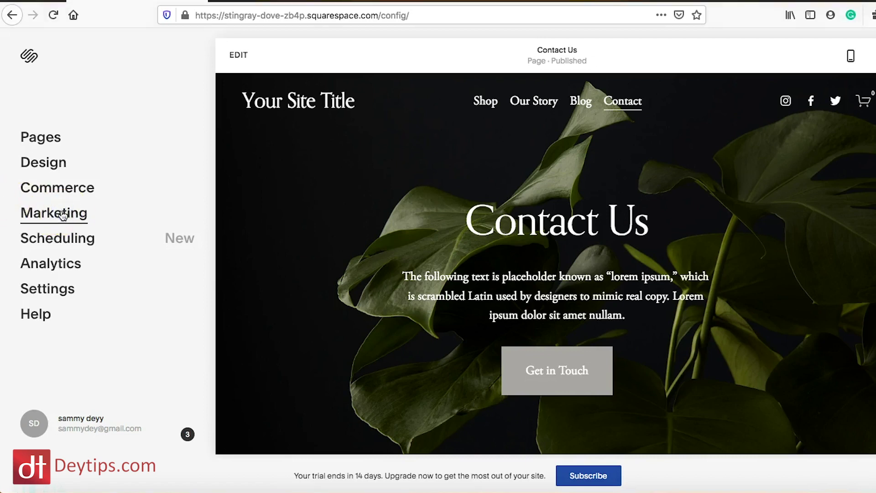
pyautogui.click(92, 133)
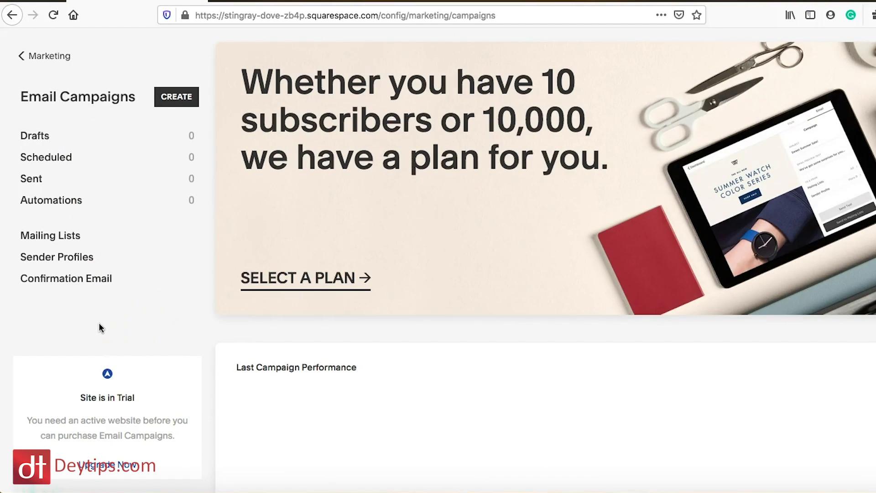
pyautogui.click(69, 237)
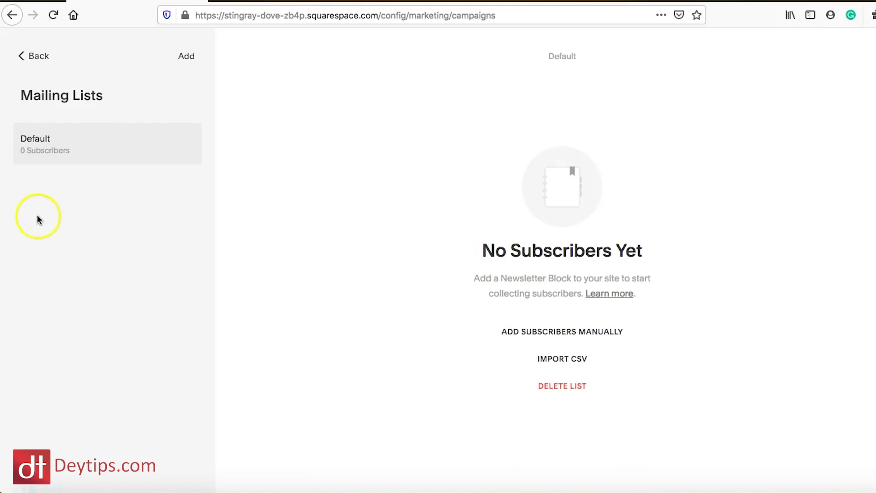
pyautogui.click(186, 58)
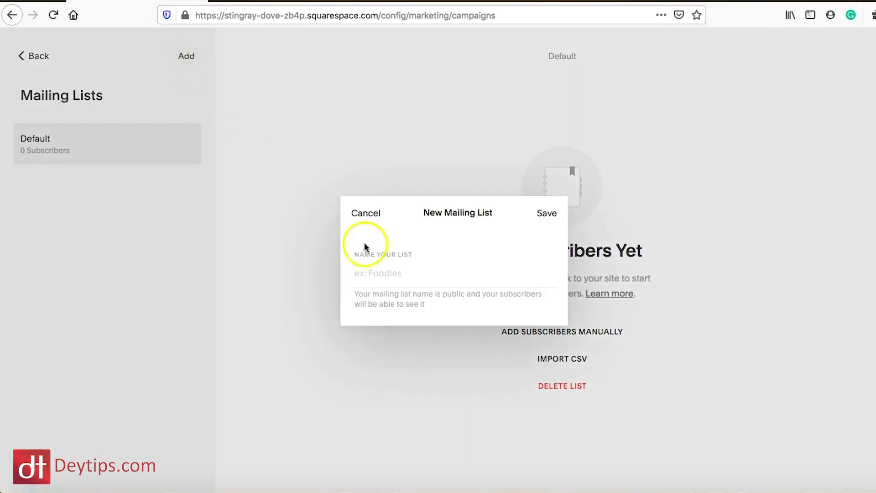
pyautogui.click(399, 272)
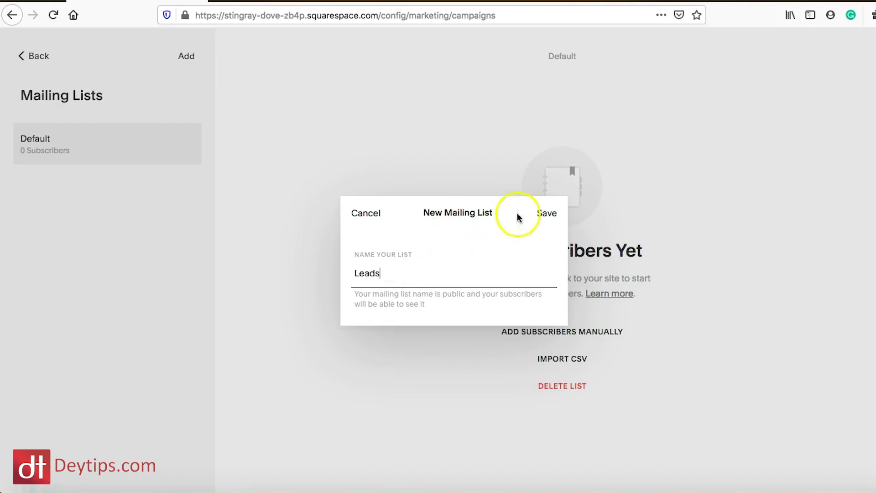
pyautogui.click(553, 213)
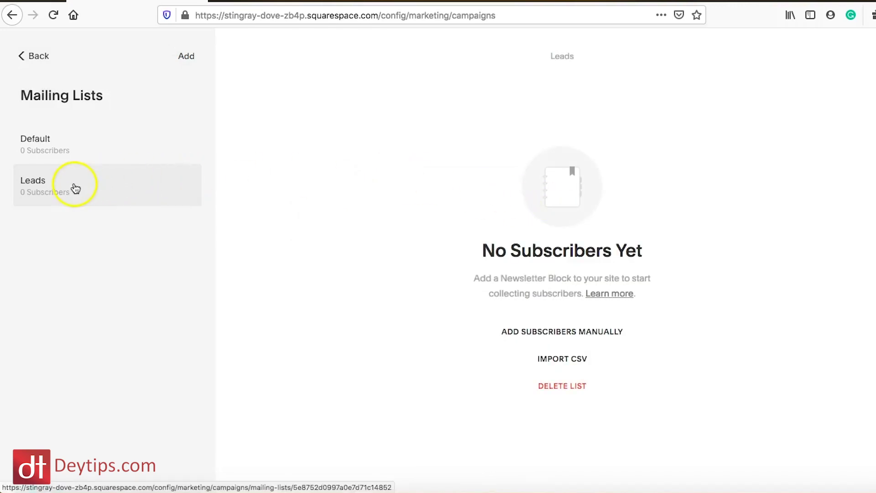
# Step: Examine the manual new-subscriber form and the CSV import options for the Leads list, leaving both without adding anyone
pyautogui.click(563, 331)
pyautogui.click(394, 182)
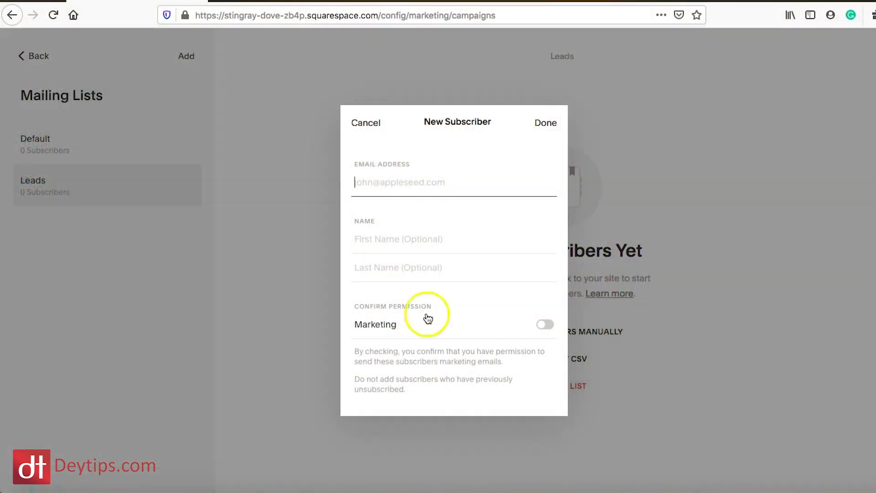
pyautogui.click(551, 122)
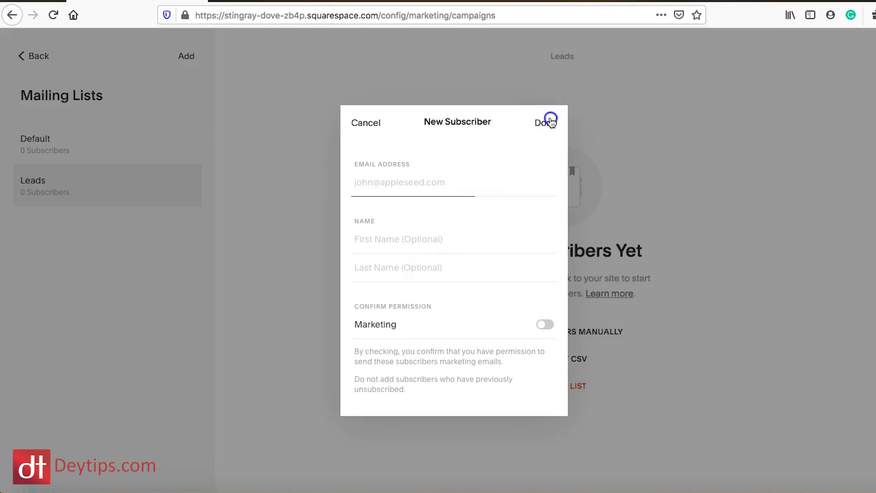
pyautogui.click(364, 113)
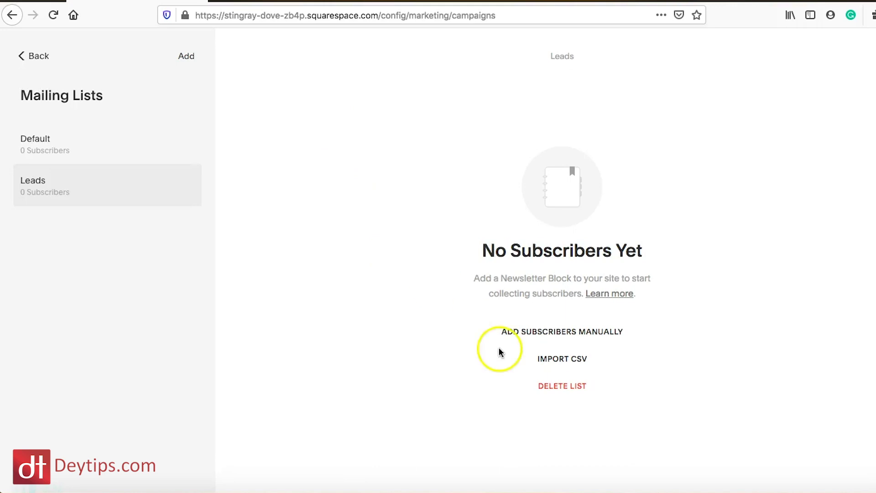
pyautogui.click(563, 360)
pyautogui.click(461, 194)
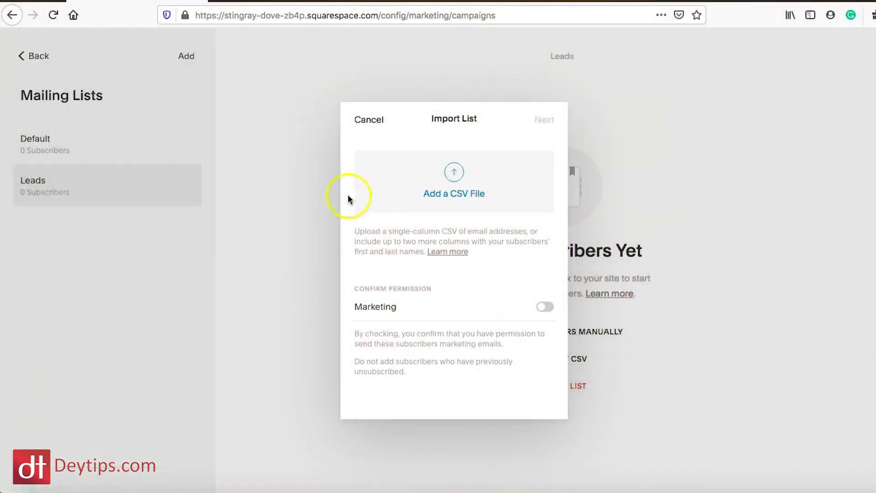
pyautogui.click(369, 120)
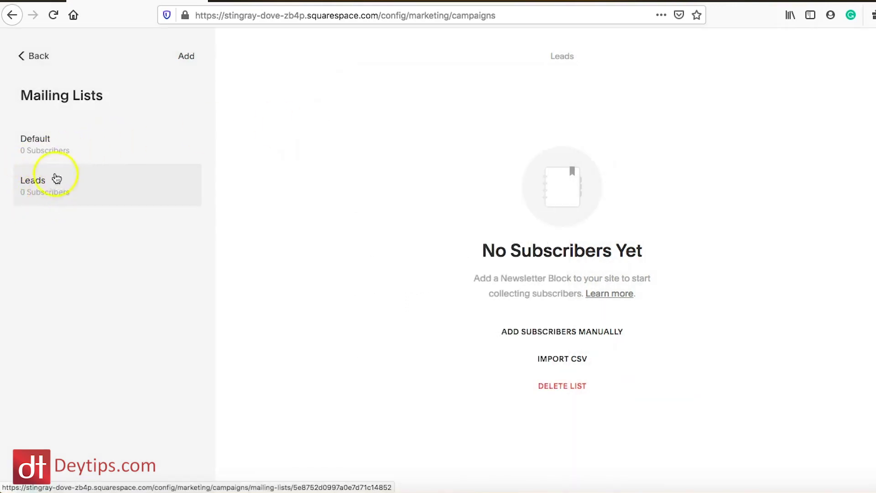
# Step: Create another mailing list named Customers
pyautogui.click(188, 56)
pyautogui.click(426, 277)
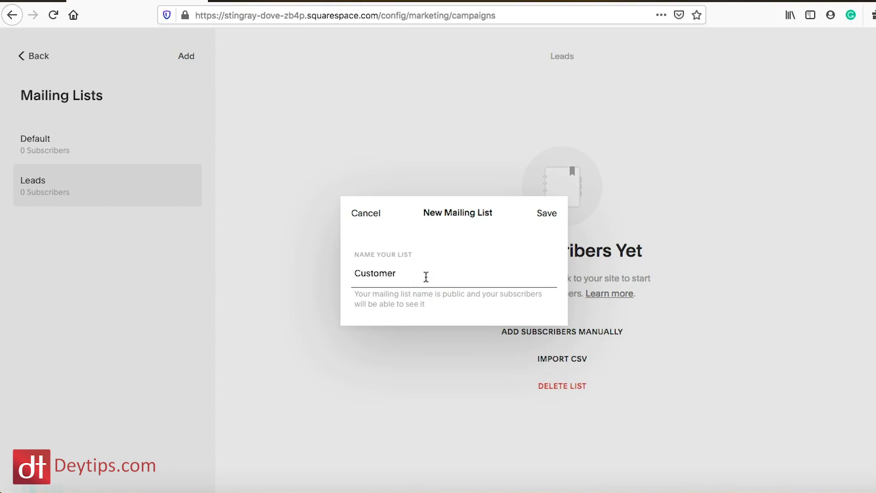
pyautogui.click(550, 213)
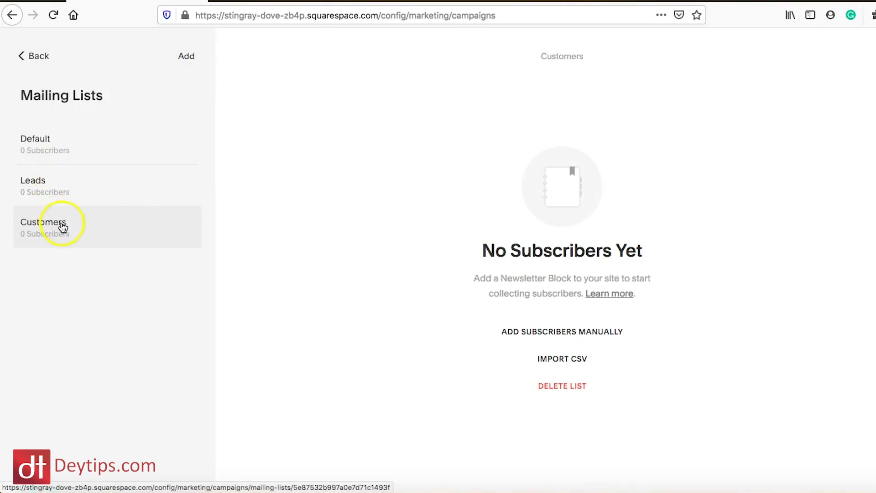
# Step: Try to enable abandoned cart recovery emails in the Commerce checkout settings
pyautogui.click(26, 61)
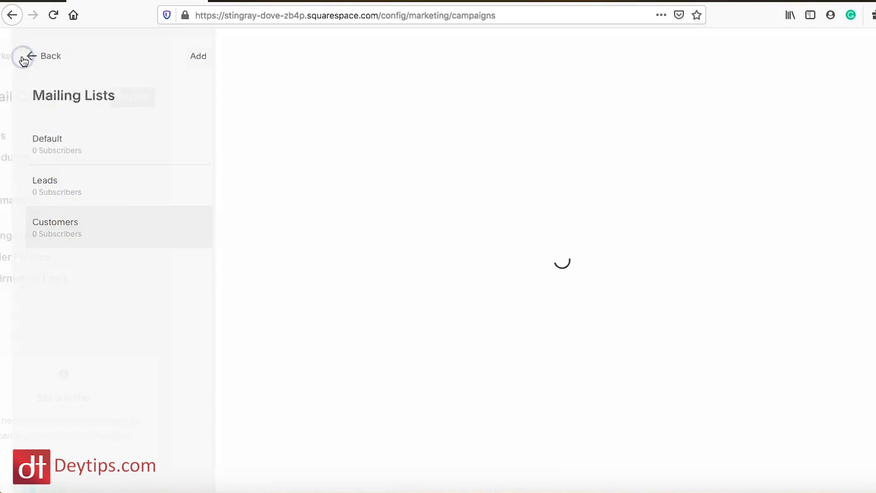
pyautogui.click(22, 57)
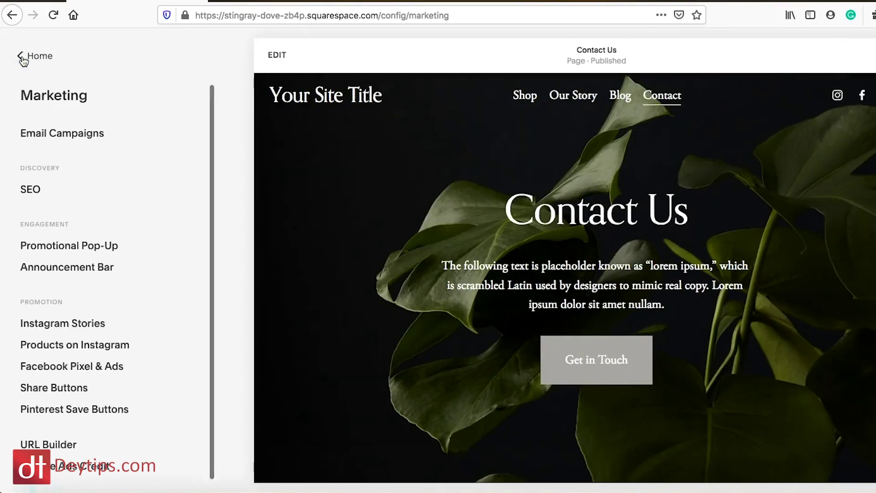
pyautogui.click(22, 57)
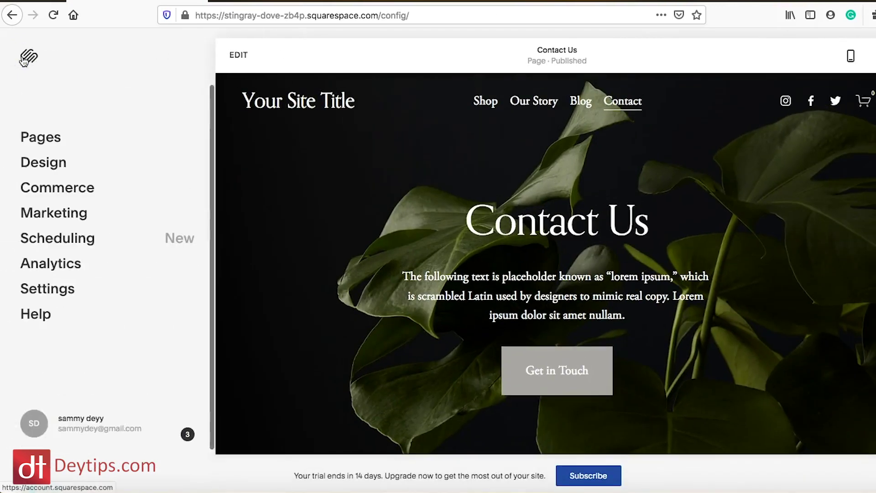
pyautogui.click(64, 194)
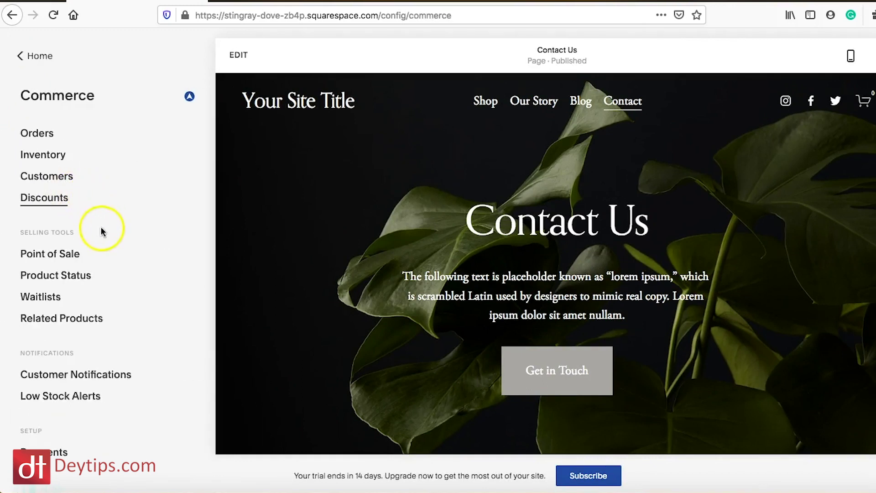
pyautogui.scroll(-3, 110, 280)
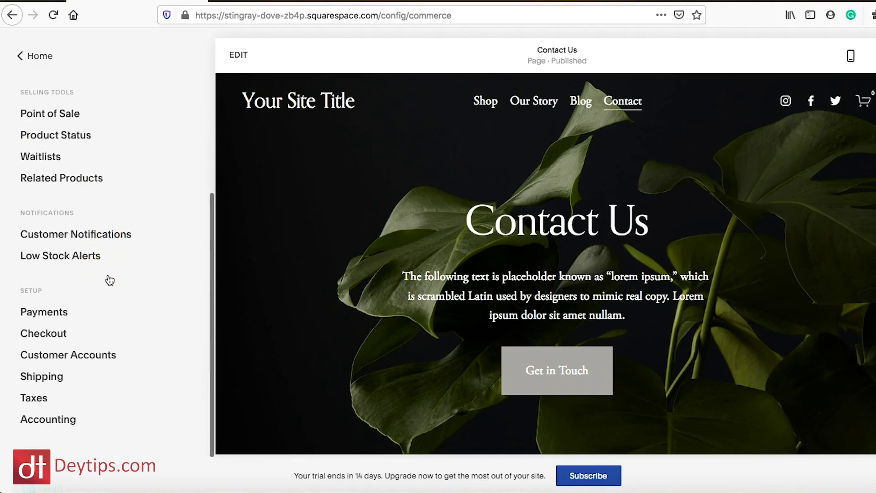
pyautogui.click(44, 334)
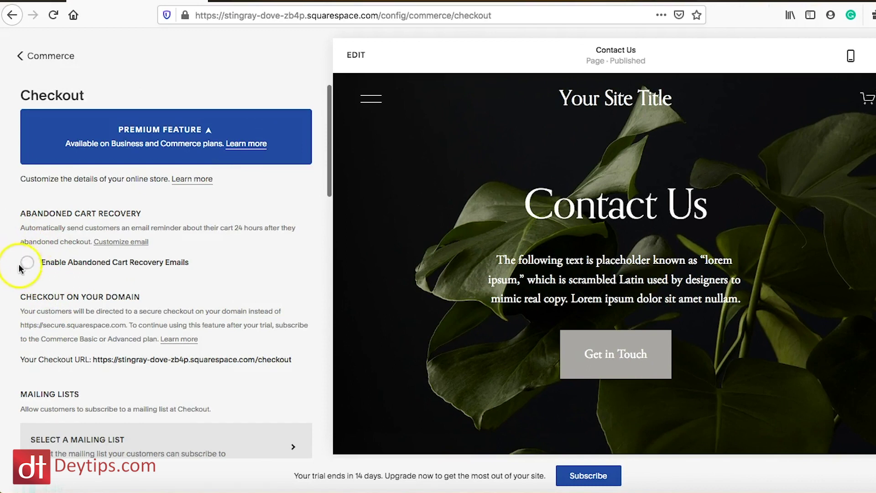
pyautogui.click(25, 263)
pyautogui.click(103, 266)
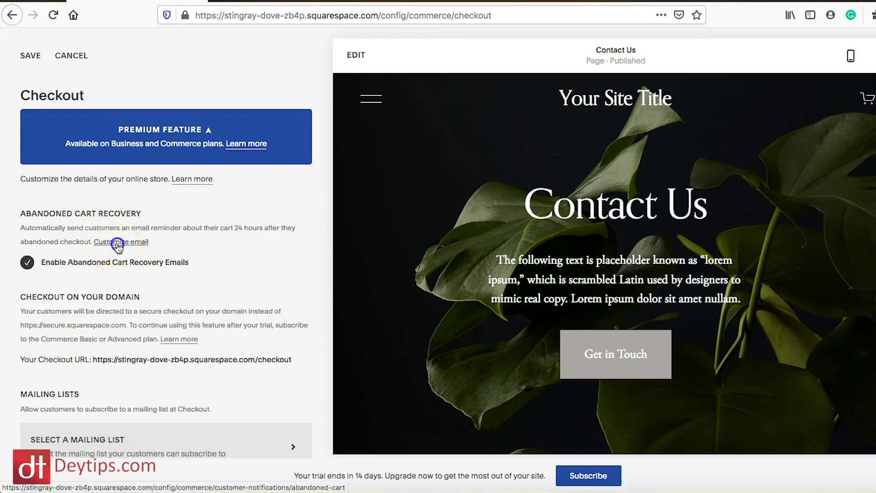
# Step: Review the subject line, title and message of the abandoned cart recovery email, and return to the Commerce overview
pyautogui.click(118, 242)
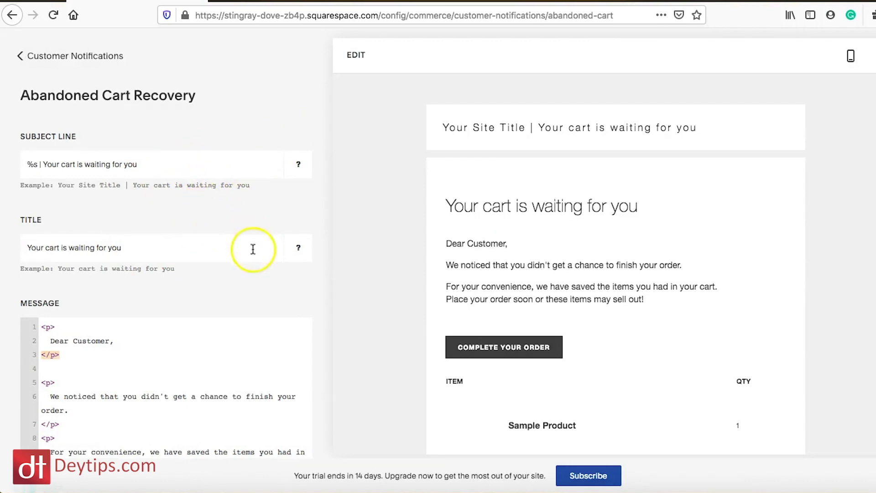
pyautogui.scroll(-5, 253, 249)
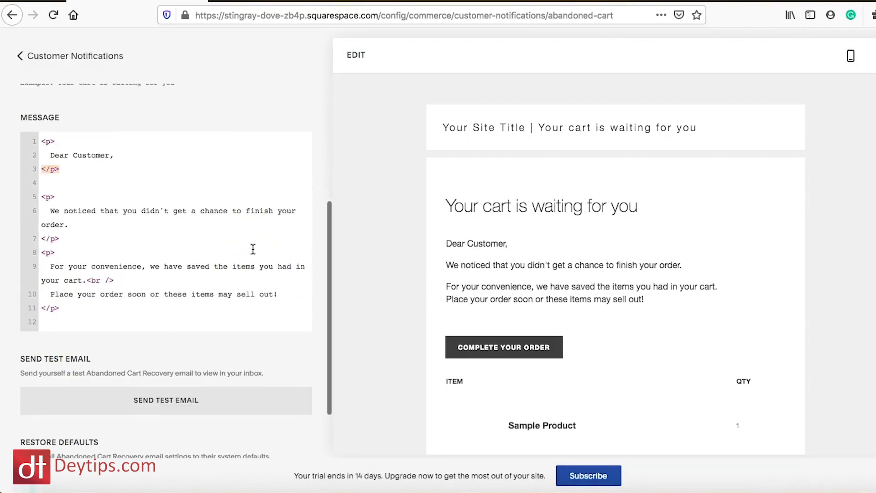
pyautogui.scroll(5, 252, 248)
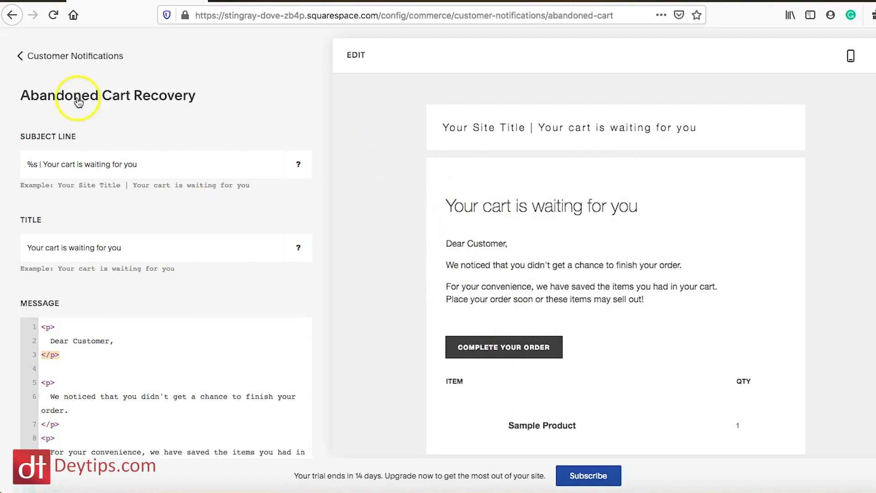
pyautogui.click(15, 59)
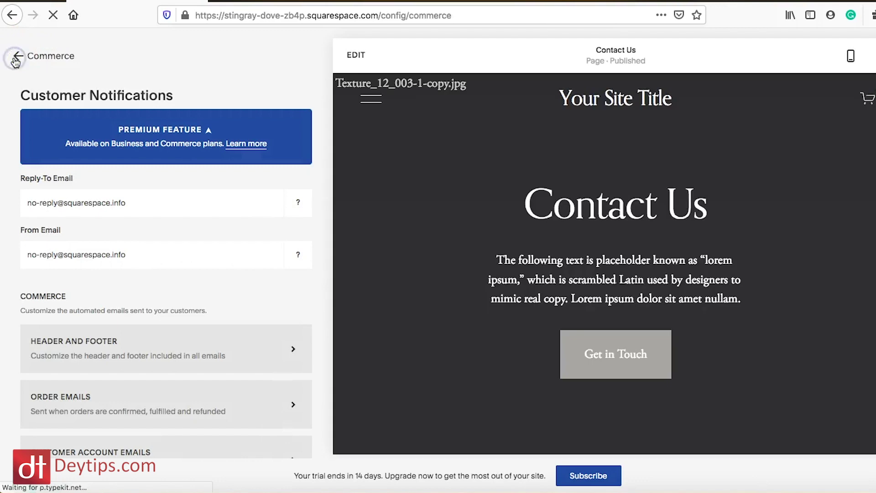
pyautogui.click(15, 57)
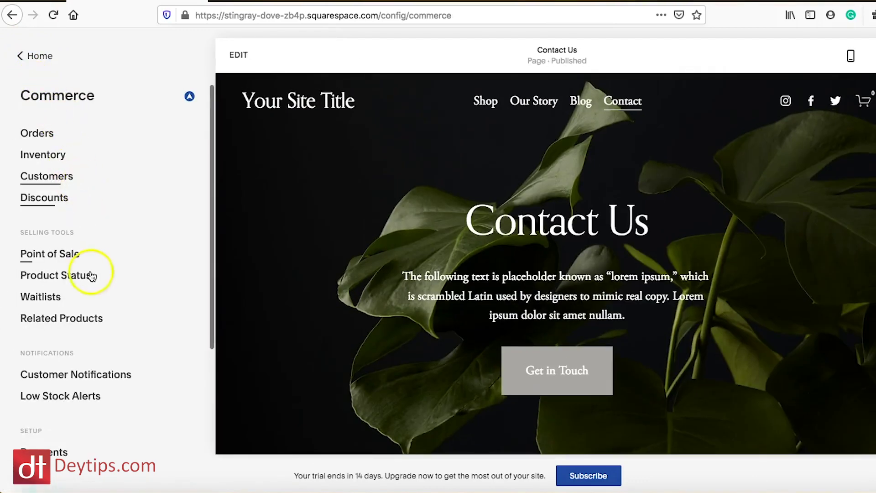
# Step: Find the mailing list option in the checkout settings and try the mailing list subscription checkbox on the store's checkout page
pyautogui.scroll(-3, 78, 274)
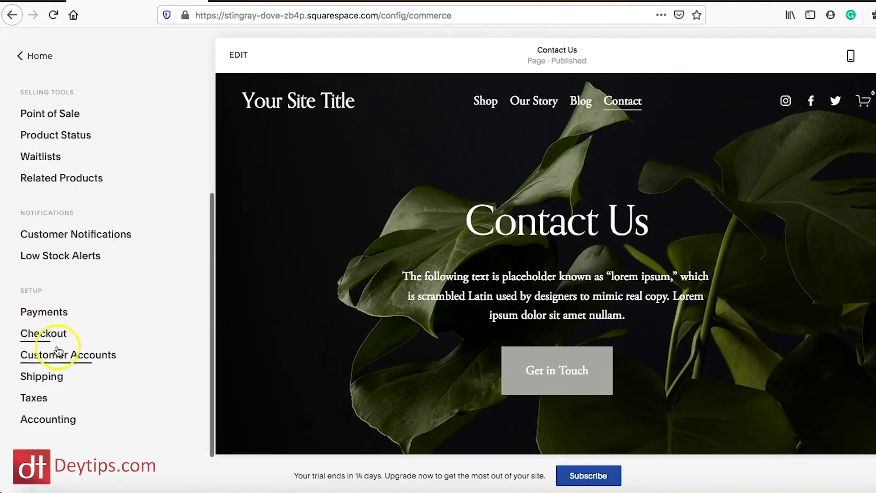
pyautogui.click(40, 334)
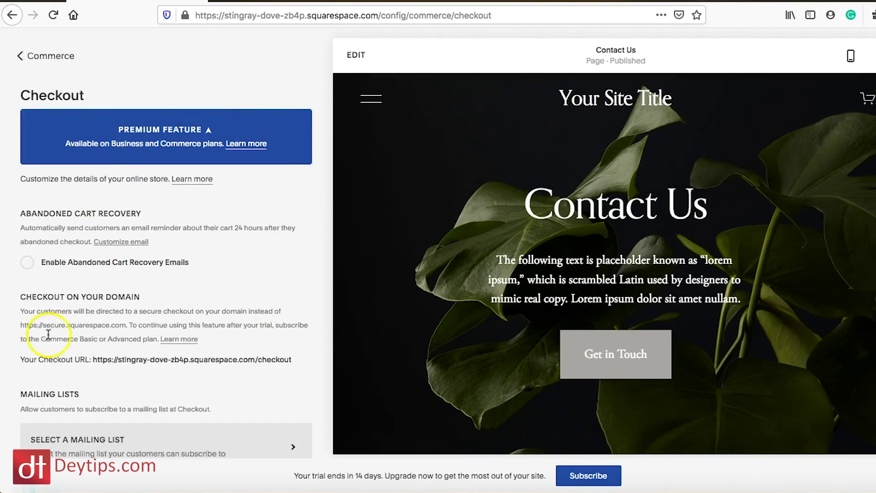
pyautogui.scroll(-5, 248, 358)
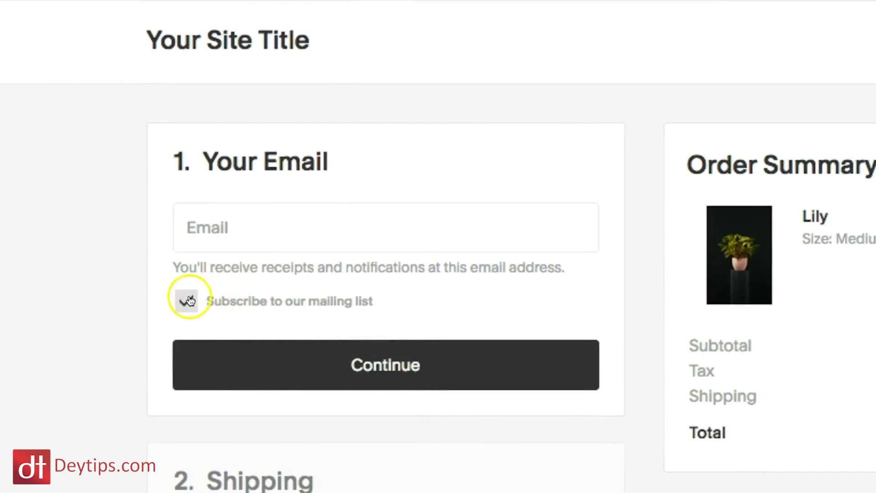
pyautogui.click(187, 301)
pyautogui.click(186, 301)
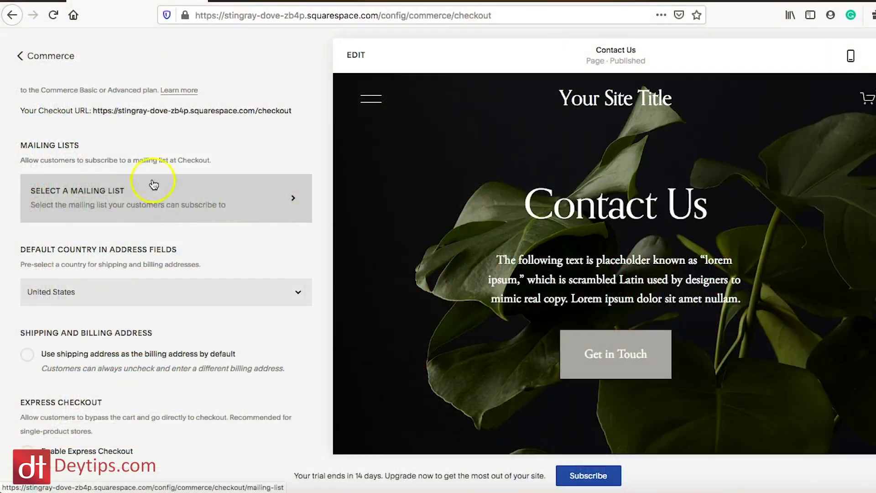
# Step: Connect Squarespace Email Campaigns as the storage for checkout subscribers and choose the Customers mailing list
pyautogui.click(130, 206)
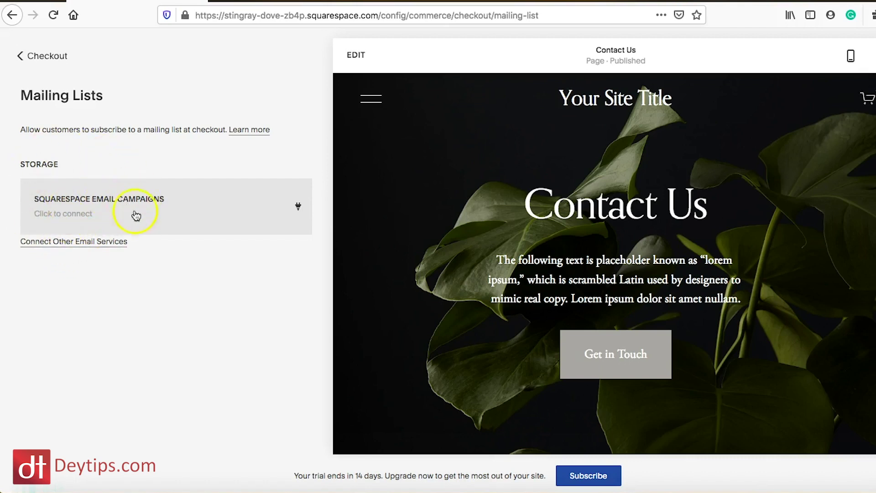
pyautogui.click(206, 210)
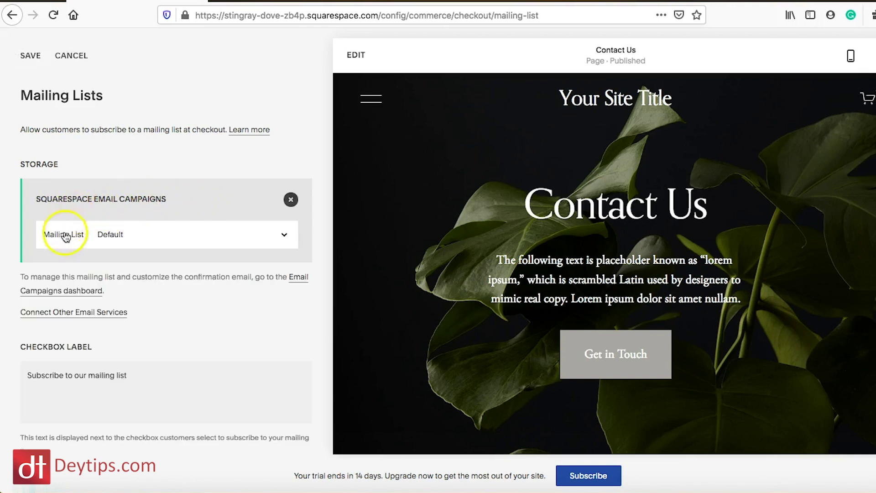
pyautogui.click(283, 236)
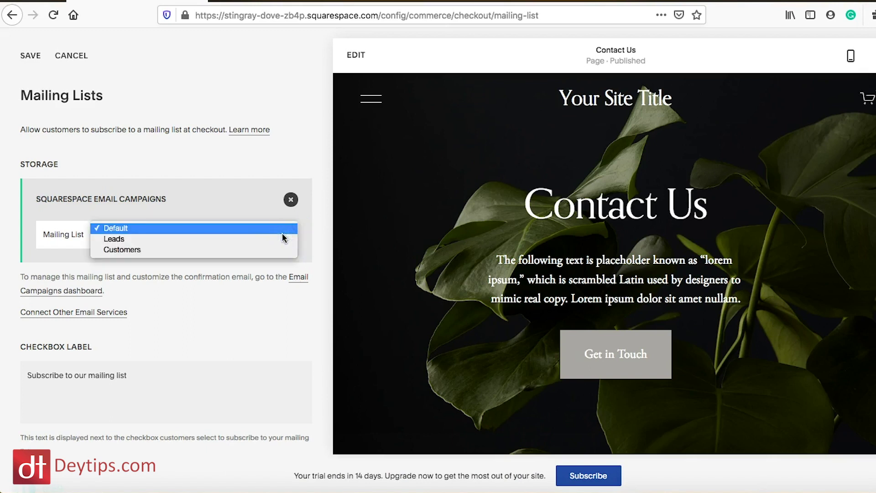
pyautogui.click(124, 250)
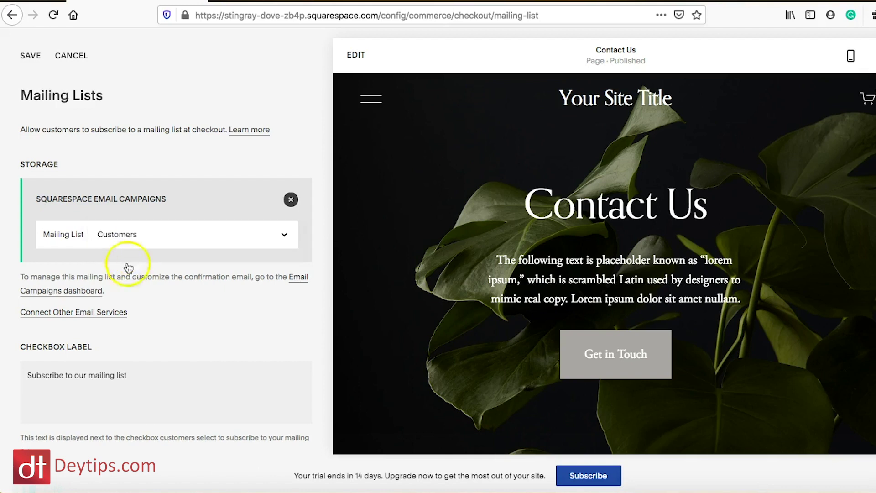
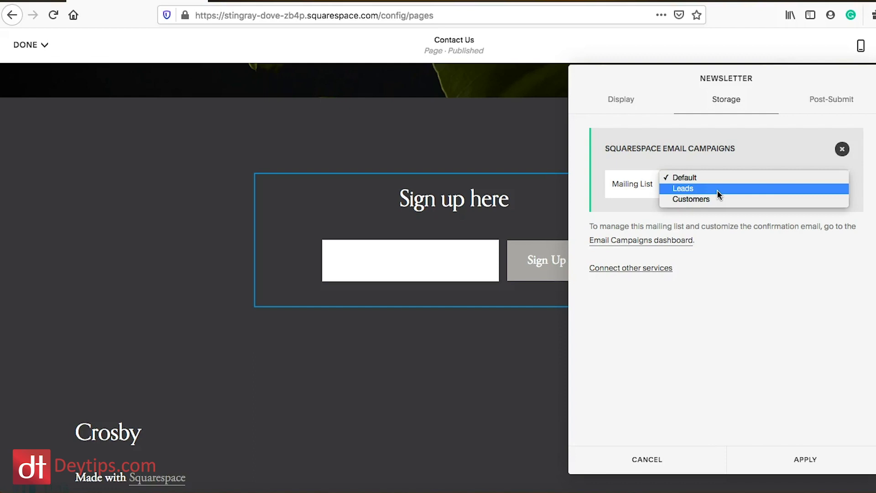
# Step: Choose the Leads mailing list as the newsletter block's storage, apply it, and save the Contact page
pyautogui.click(686, 188)
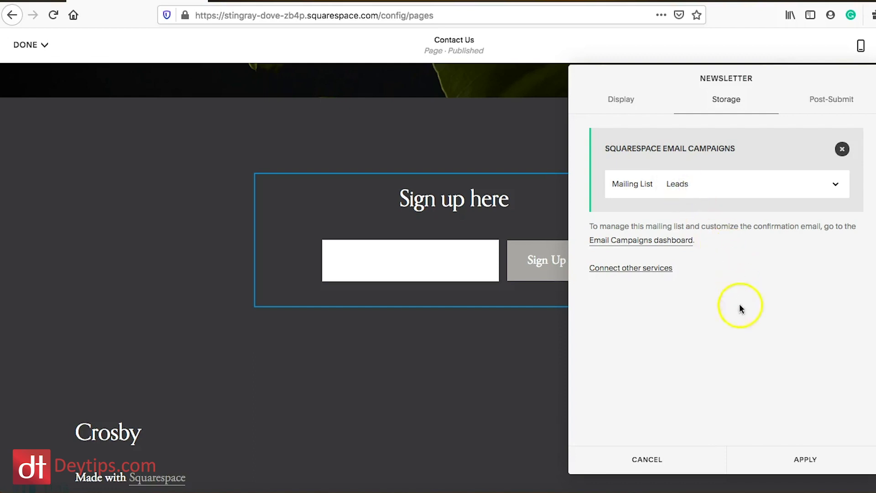
pyautogui.click(804, 459)
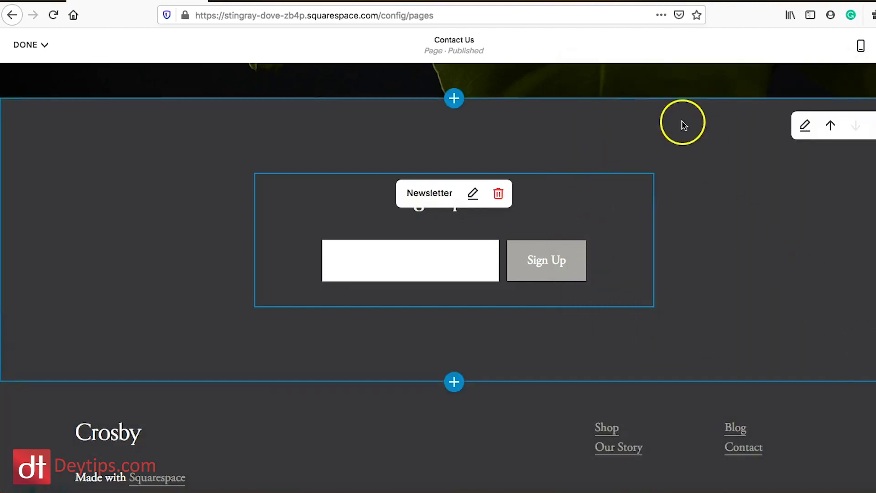
pyautogui.scroll(5, 634, 141)
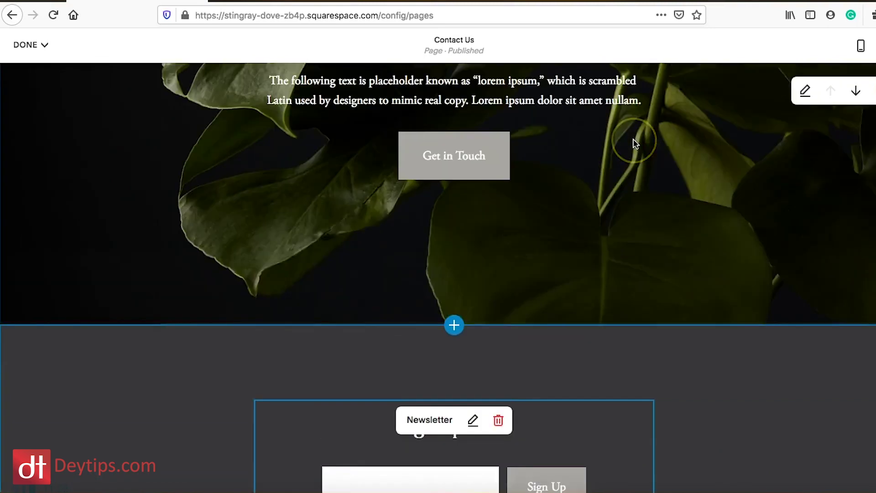
pyautogui.scroll(5, 634, 142)
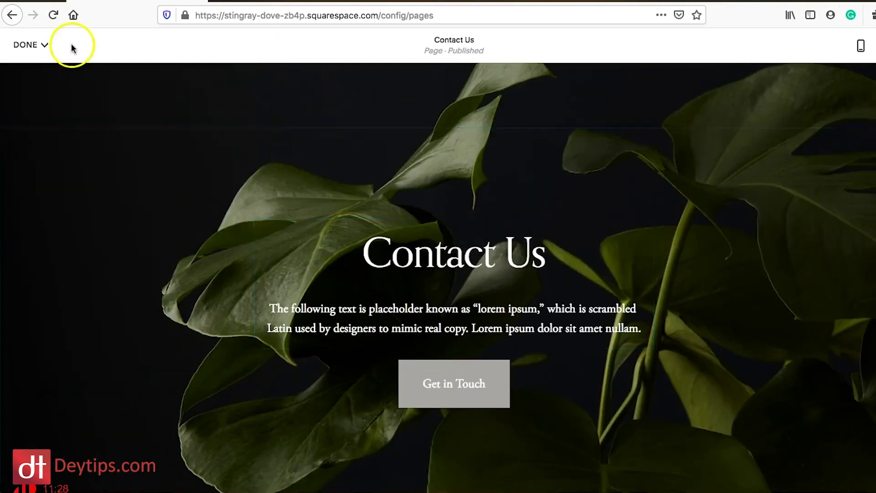
pyautogui.click(24, 44)
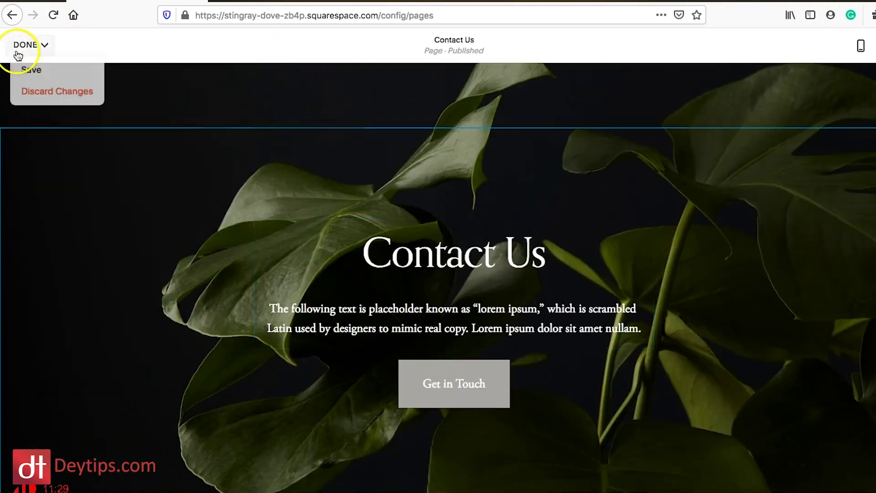
pyautogui.click(44, 72)
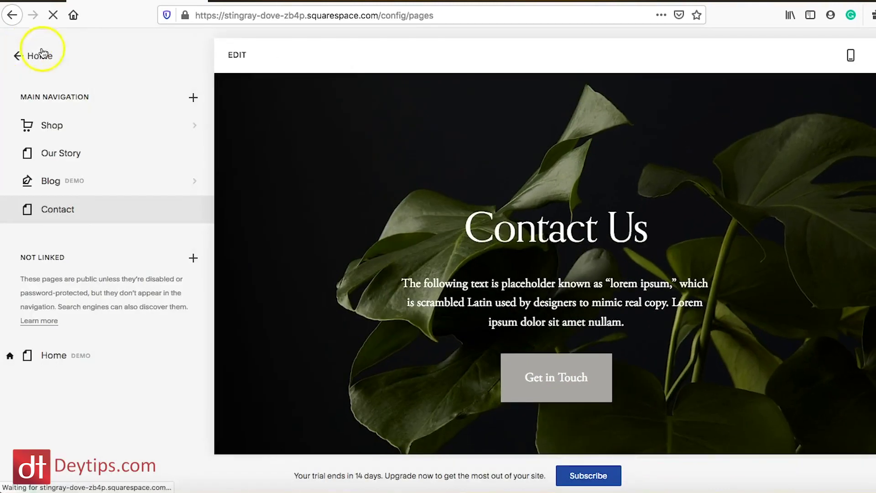
# Step: Open the promotional pop-up in the site's marketing settings and turn on its display
pyautogui.click(40, 55)
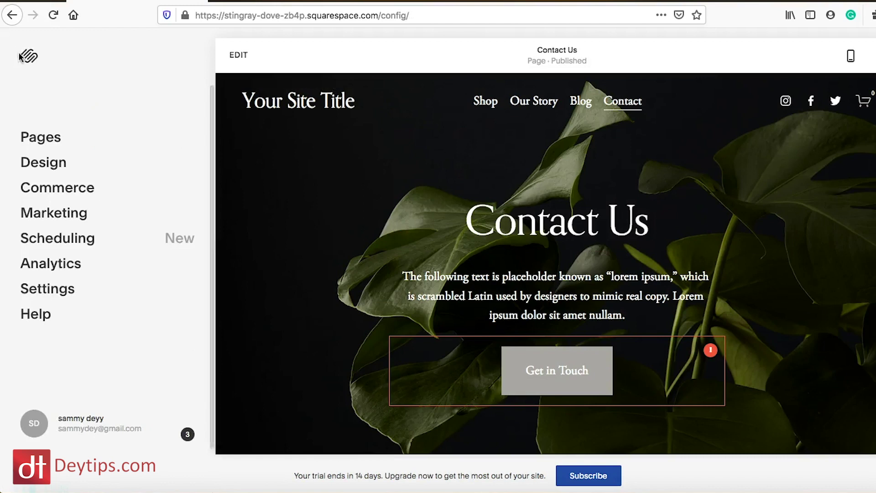
pyautogui.click(68, 219)
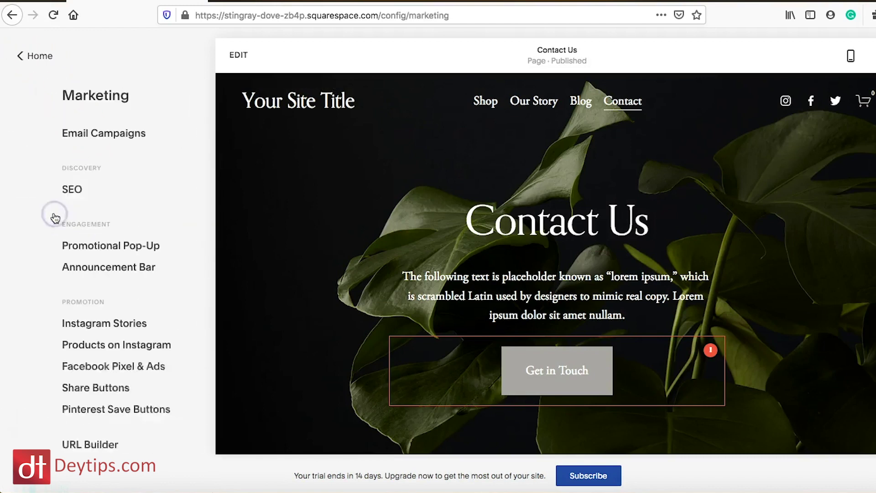
pyautogui.scroll(-2, 73, 249)
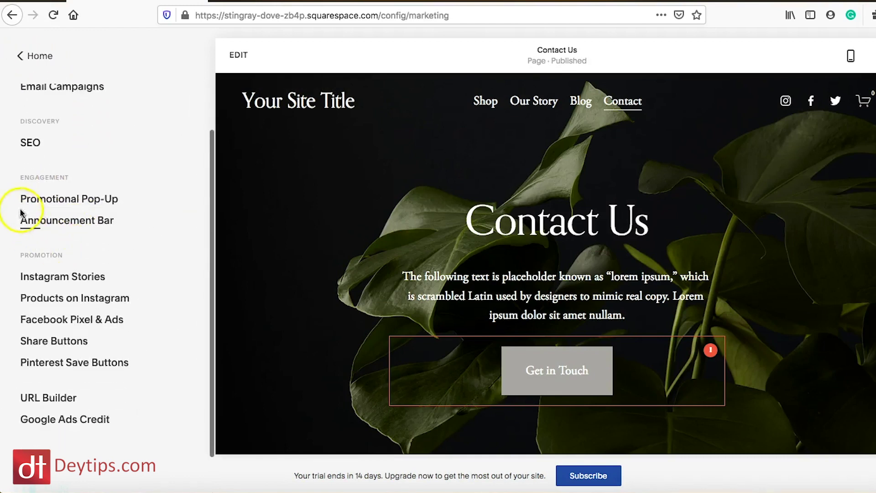
pyautogui.click(70, 199)
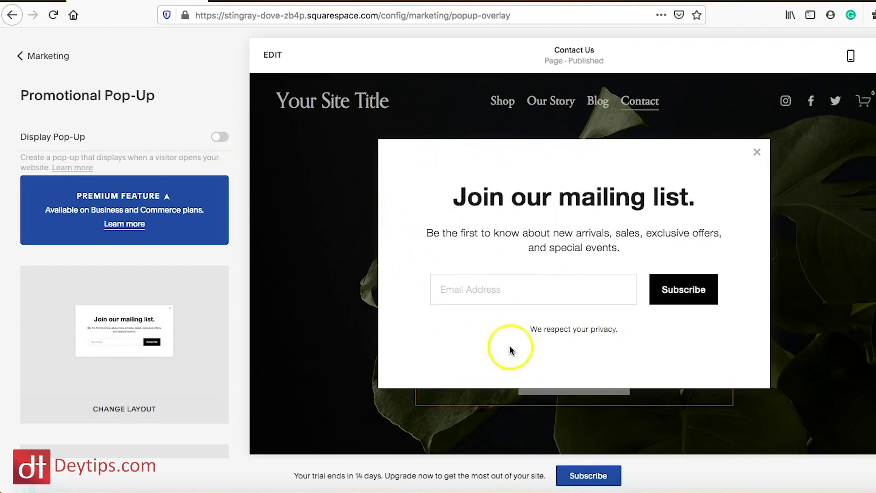
pyautogui.click(217, 137)
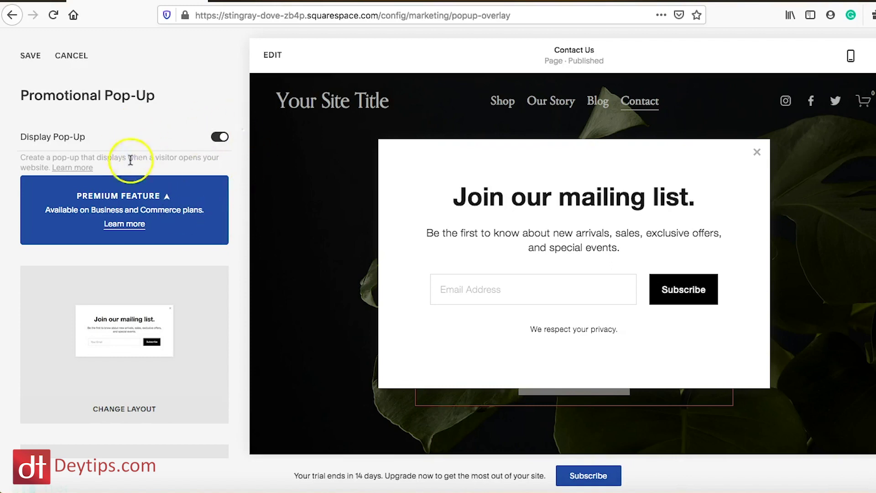
# Step: Open the pop-up's action settings and connect Squarespace Email Campaigns as storage with the Leads mailing list
pyautogui.scroll(-3, 195, 276)
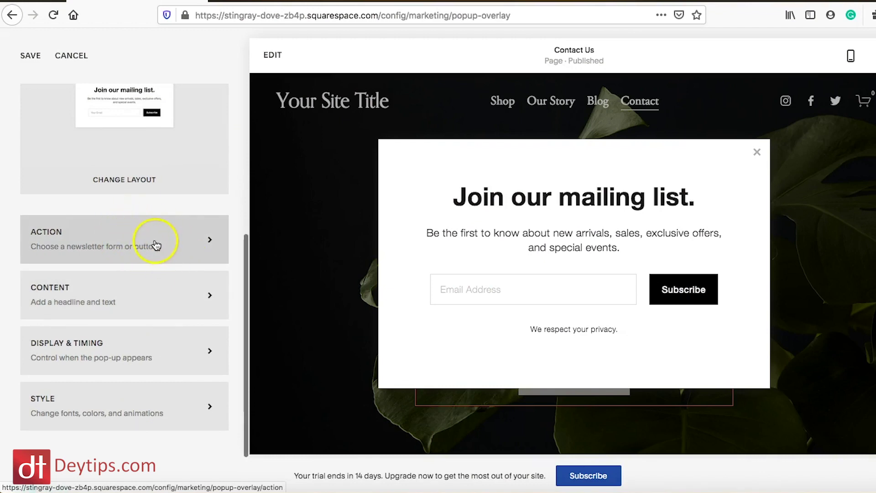
pyautogui.click(158, 256)
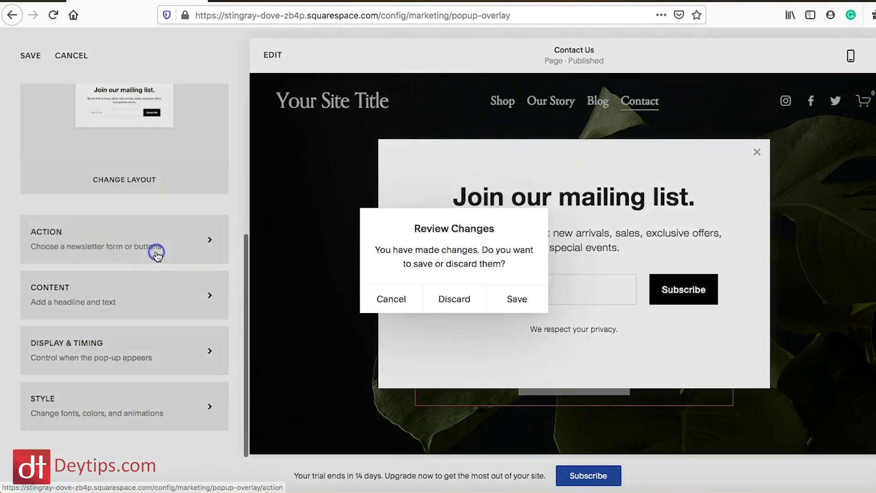
pyautogui.click(386, 301)
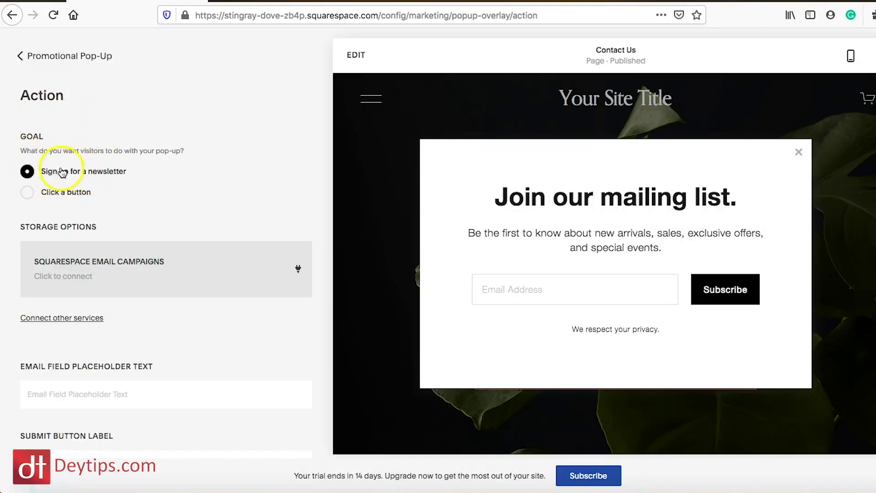
pyautogui.scroll(-3, 108, 196)
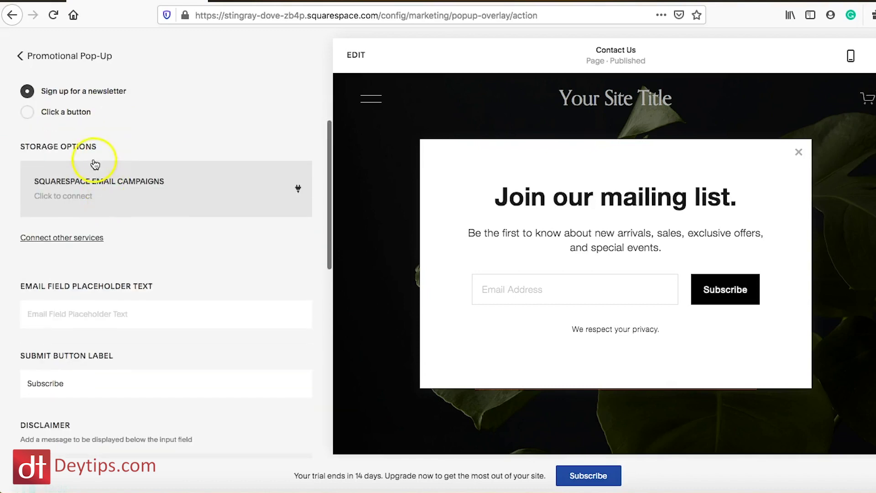
pyautogui.click(234, 187)
pyautogui.click(291, 223)
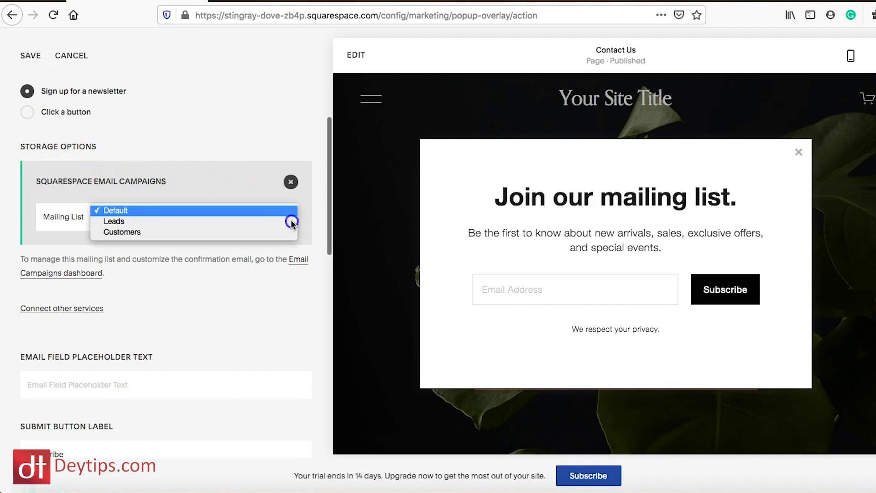
pyautogui.click(124, 221)
# Step: Set the placeholder text of the pop-up's email field to "Email"
pyautogui.scroll(-2, 108, 338)
pyautogui.scroll(-2, 108, 338)
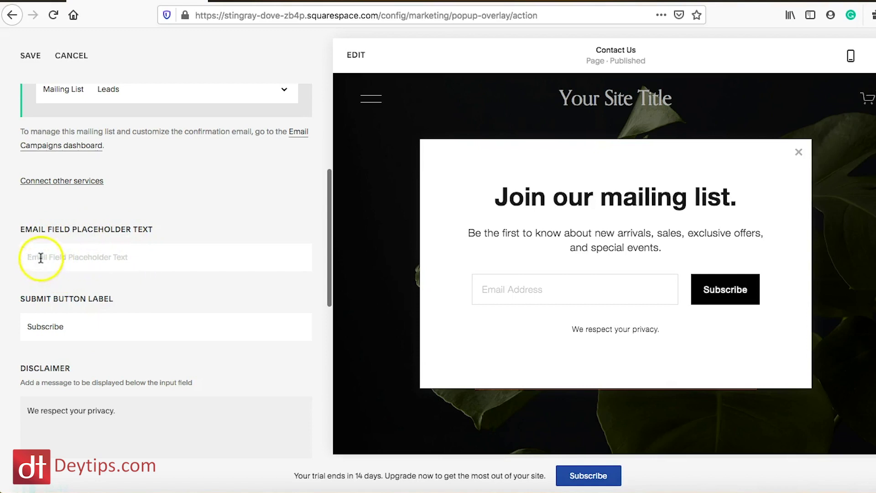
pyautogui.click(82, 257)
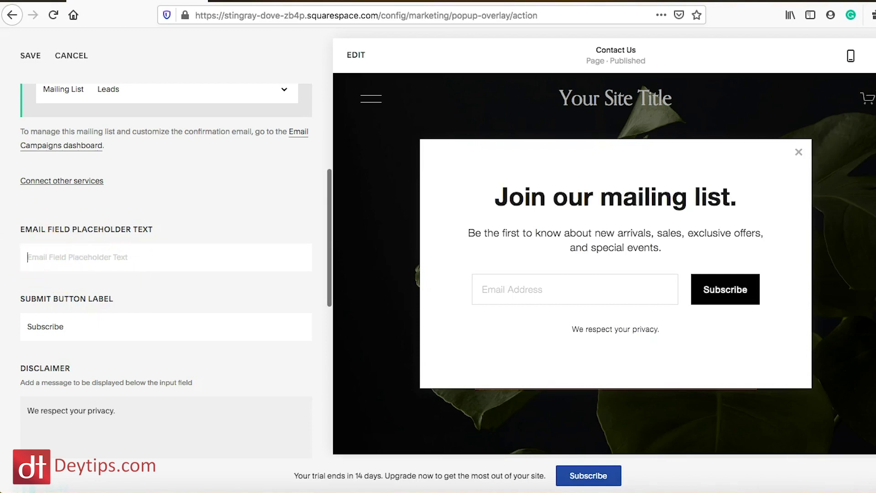
pyautogui.write('Email')
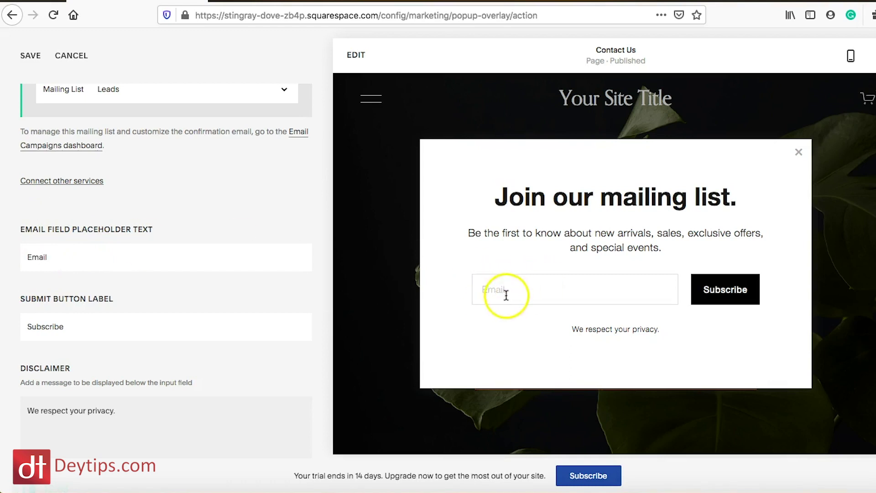
pyautogui.click(166, 287)
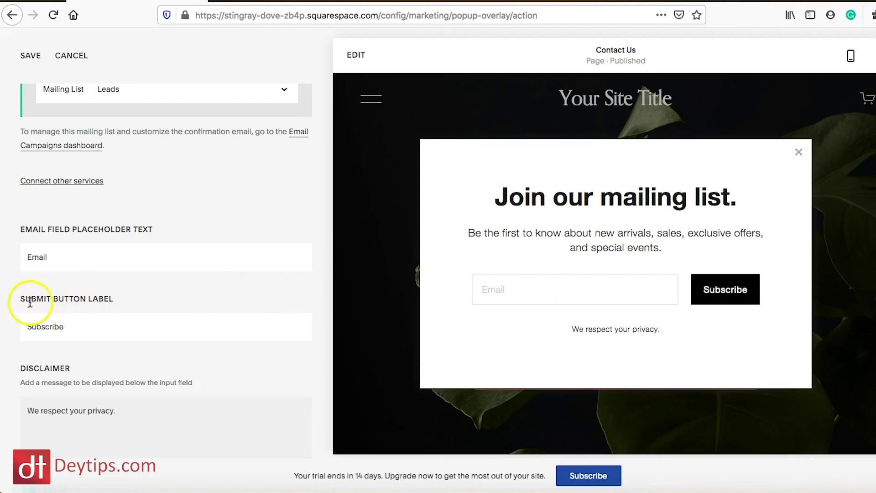
# Step: Review the pop-up's submit button label, disclaimer and post-submit message, and save the action settings
pyautogui.scroll(-1, 70, 303)
pyautogui.click(44, 310)
pyautogui.doubleClick(47, 310)
pyautogui.click(71, 305)
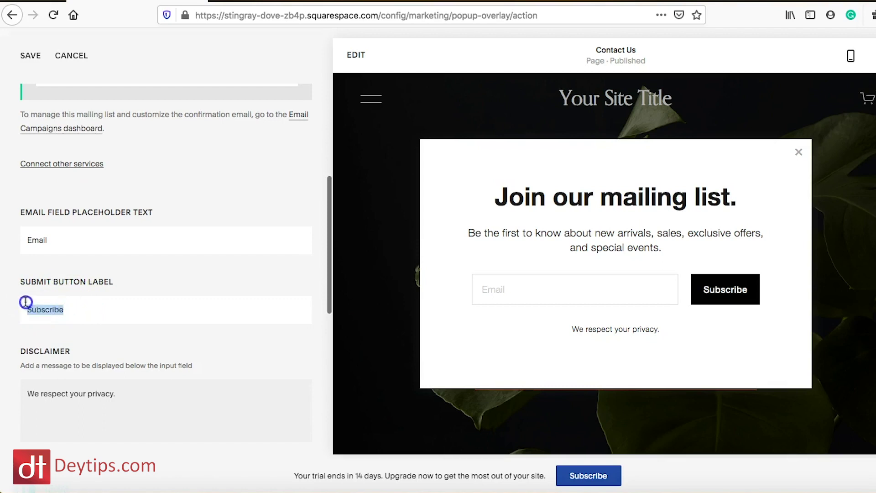
pyautogui.scroll(-4, 59, 307)
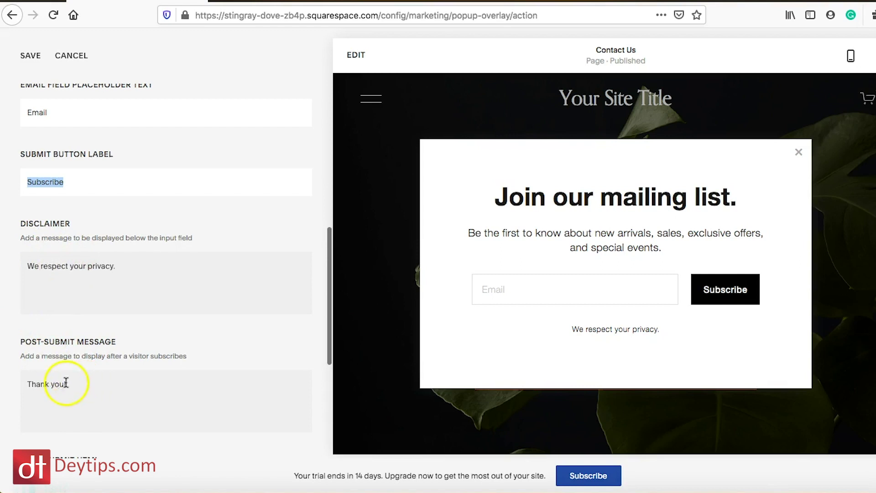
pyautogui.scroll(-1, 78, 388)
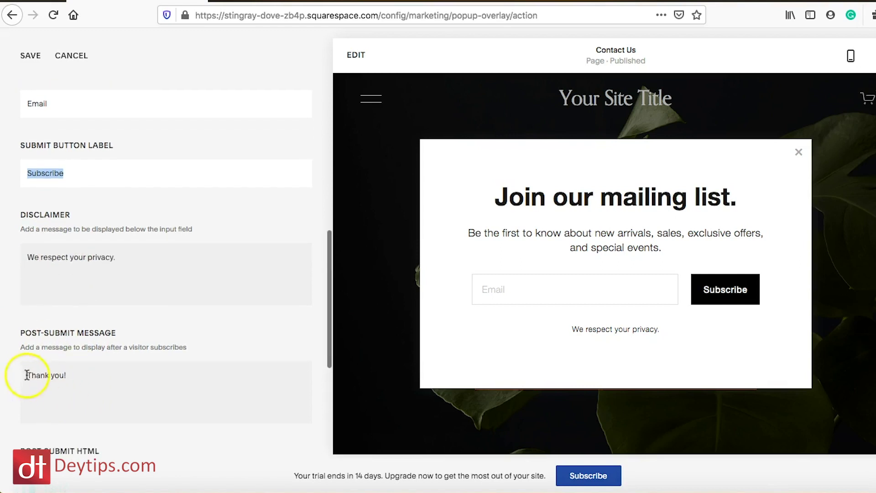
pyautogui.scroll(10, 89, 303)
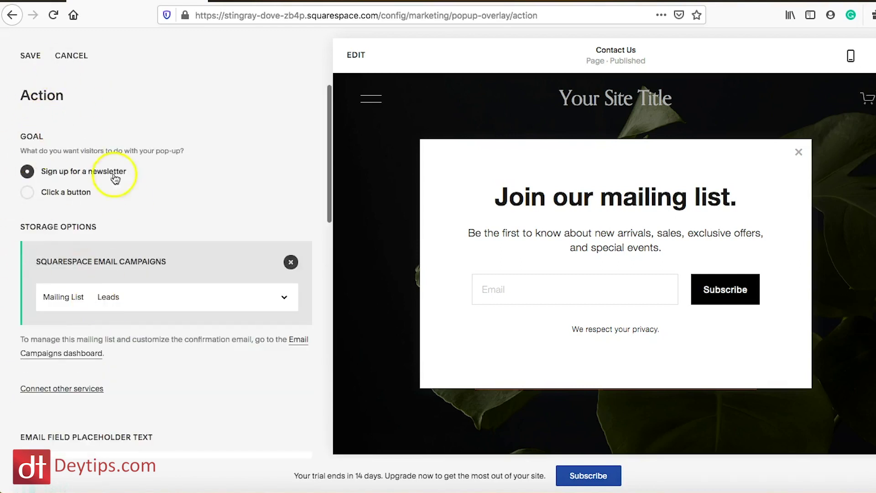
pyautogui.click(30, 56)
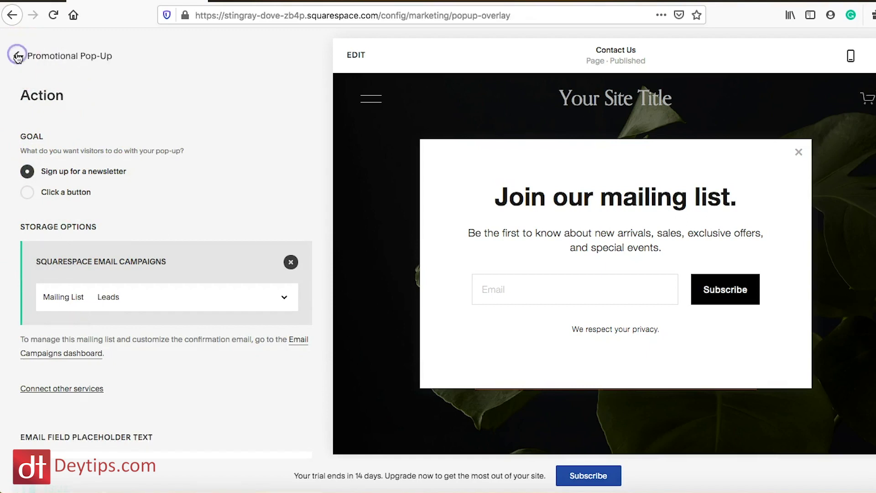
pyautogui.click(18, 55)
# Step: Review the headline and body text in the pop-up's content settings
pyautogui.scroll(-4, 78, 223)
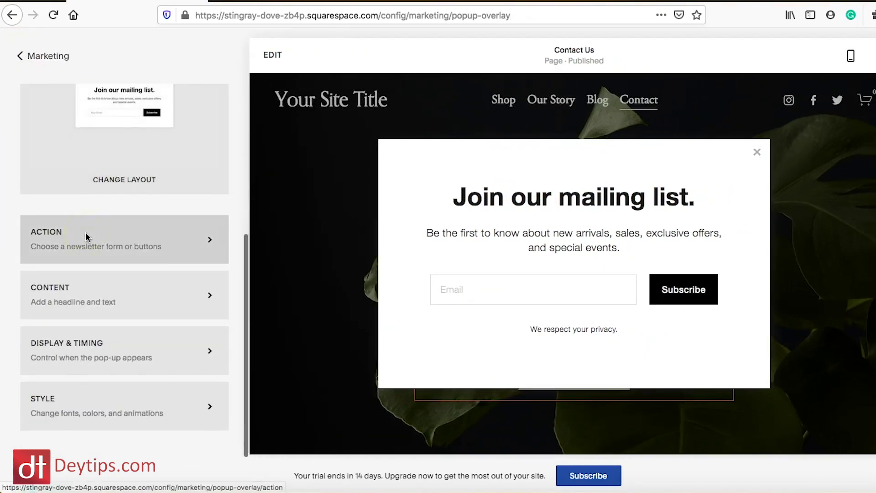
pyautogui.click(154, 311)
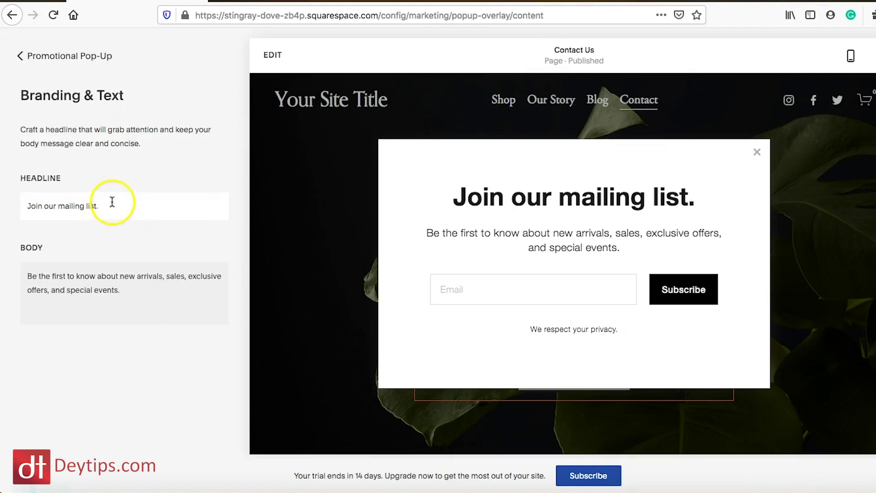
pyautogui.moveTo(121, 203); pyautogui.dragTo(43, 205)
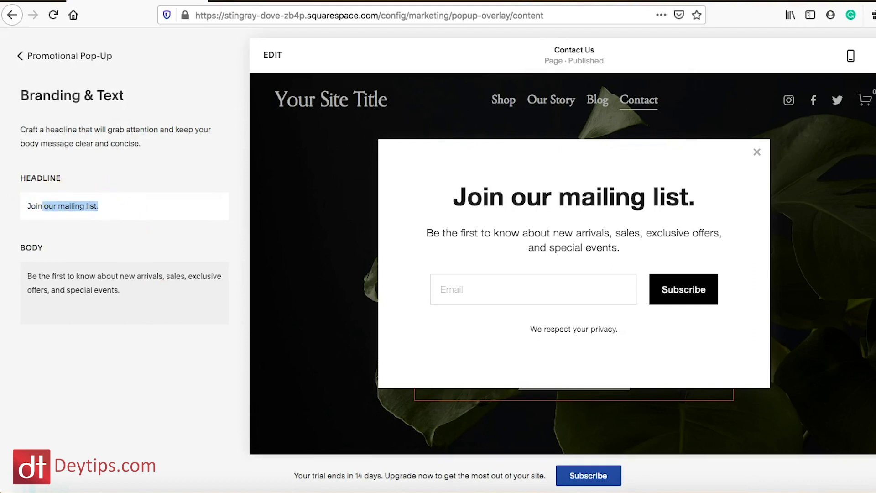
pyautogui.click(150, 219)
pyautogui.moveTo(132, 291); pyautogui.dragTo(152, 296)
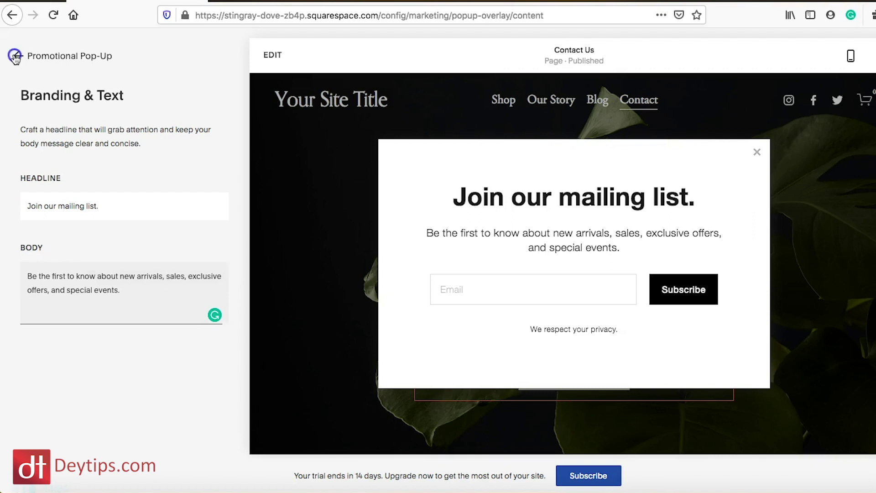
pyautogui.click(16, 58)
# Step: Open the pop-up's display and timing settings and limit the pop-up to only certain pages, without selecting any page
pyautogui.scroll(-4, 95, 242)
pyautogui.scroll(-2, 95, 242)
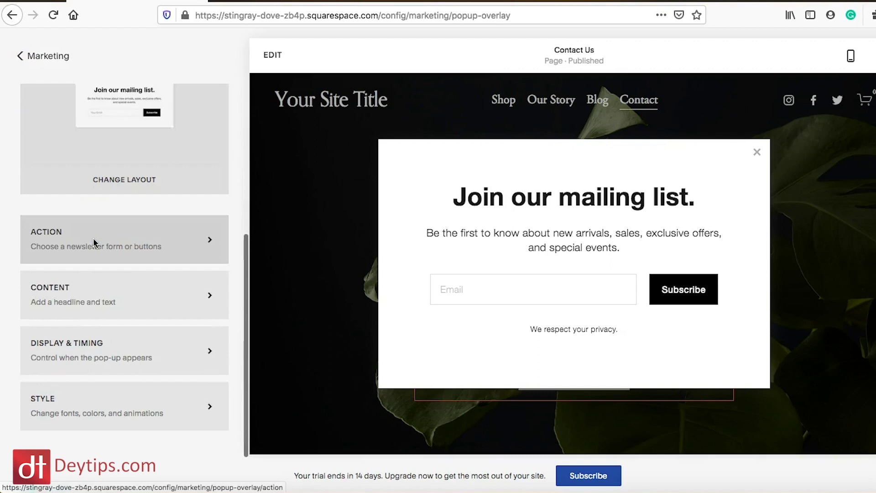
pyautogui.click(177, 363)
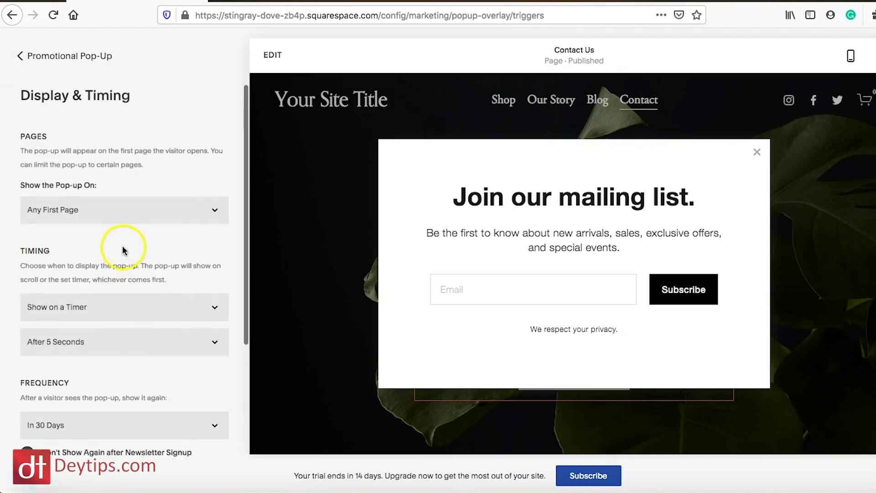
pyautogui.scroll(-1, 100, 228)
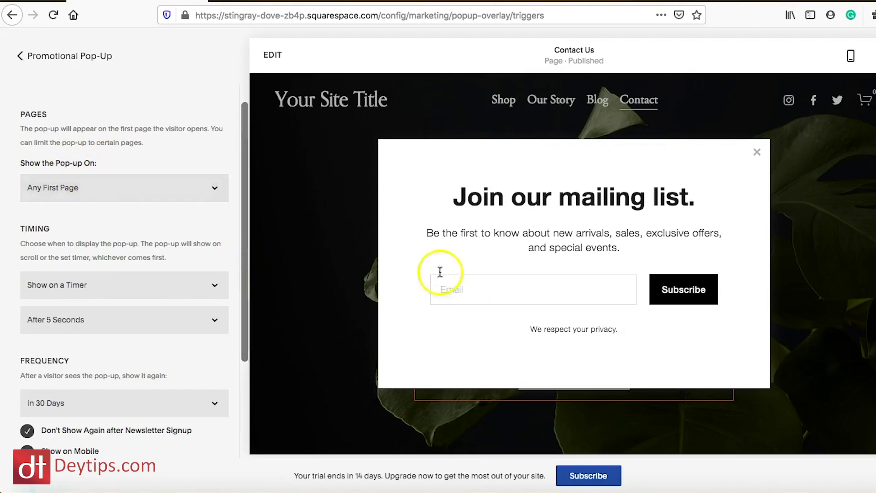
pyautogui.click(216, 197)
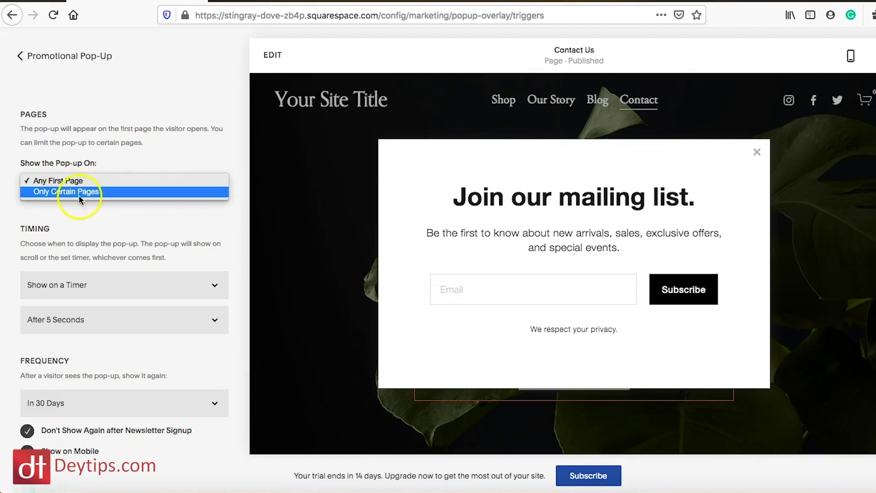
pyautogui.click(114, 229)
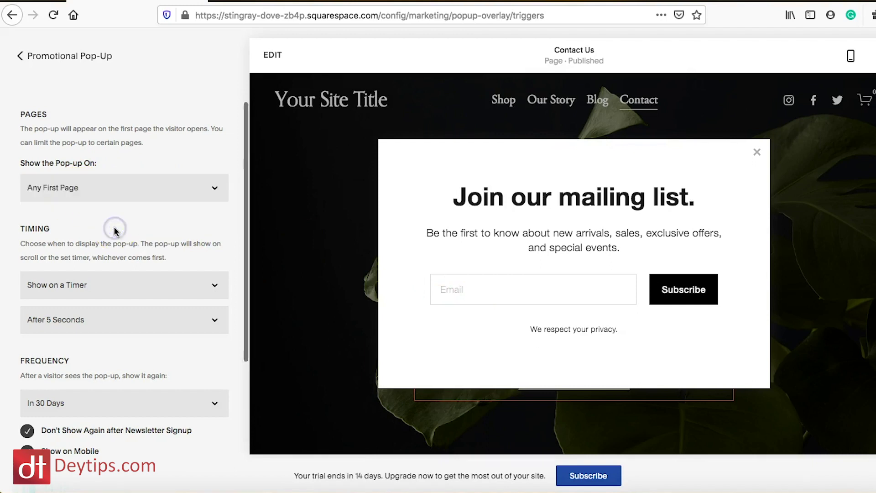
pyautogui.scroll(-3, 113, 226)
pyautogui.click(109, 126)
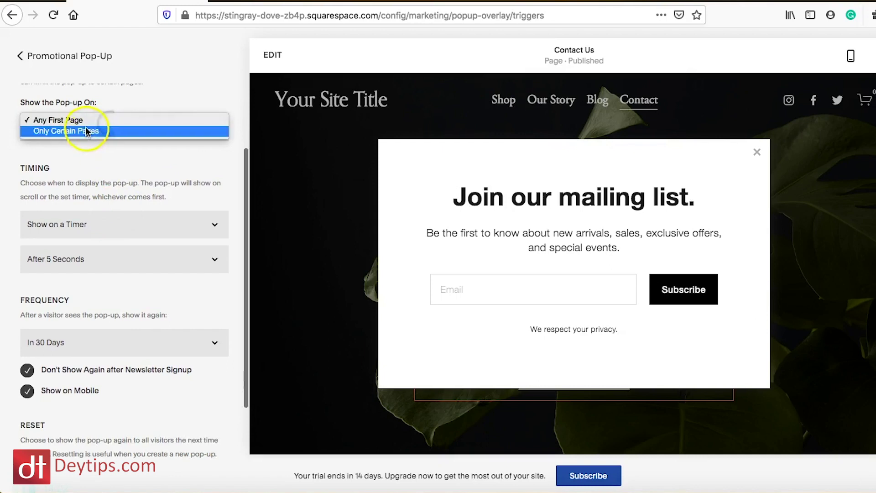
pyautogui.click(103, 131)
pyautogui.click(157, 173)
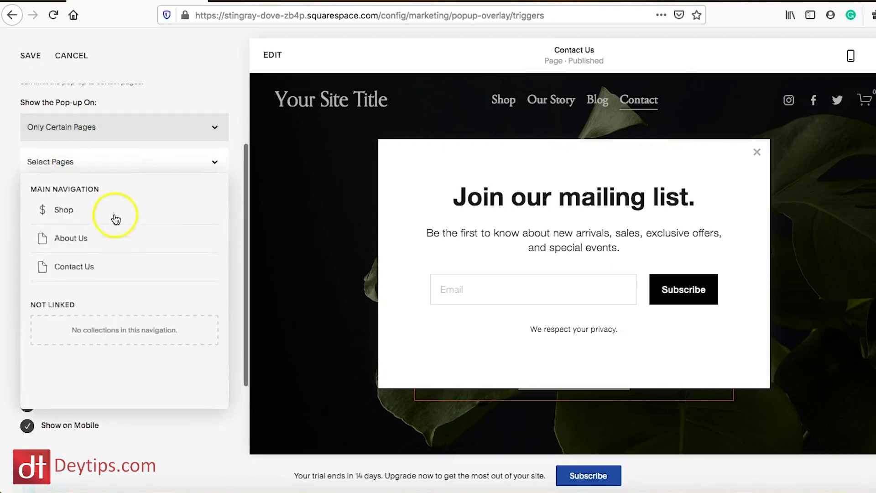
pyautogui.click(4, 234)
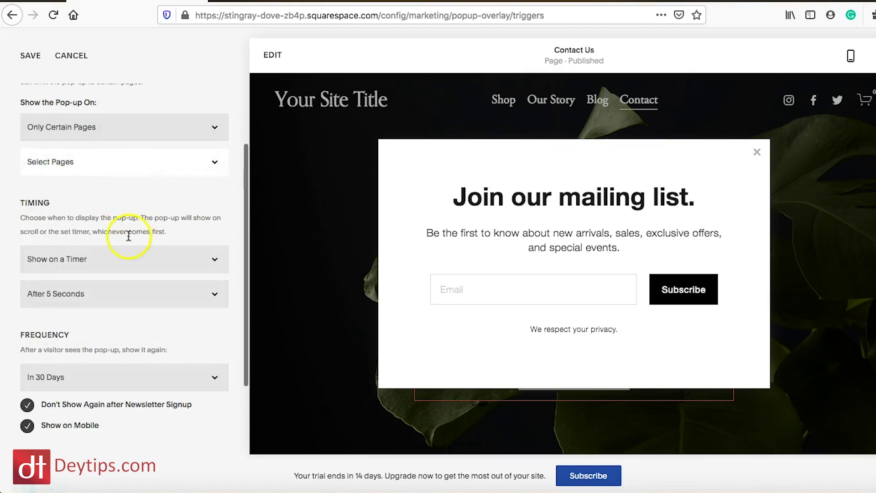
# Step: Examine the pop-up's timing options for showing on a timer or scroll and the available delay lengths
pyautogui.scroll(-3, 129, 236)
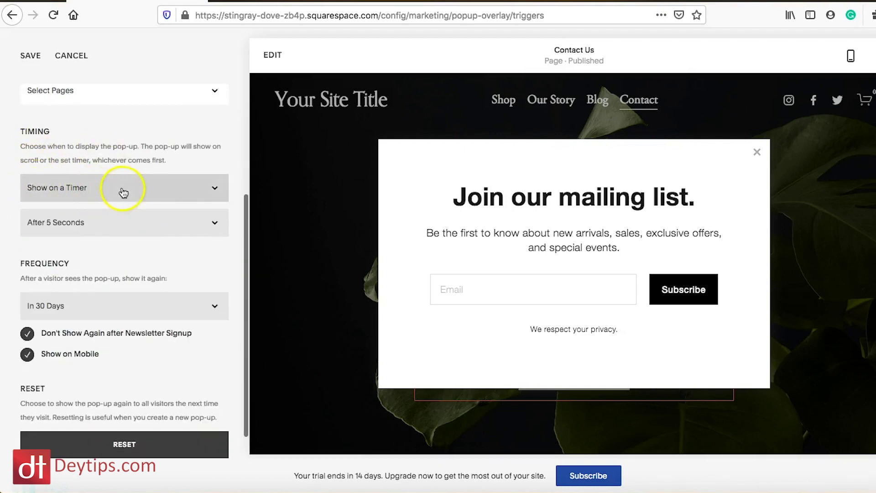
pyautogui.click(161, 199)
pyautogui.click(86, 194)
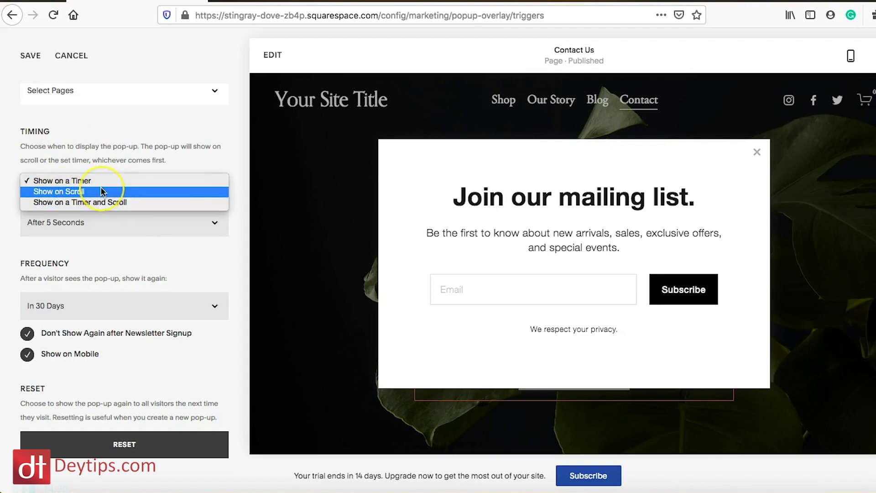
pyautogui.click(129, 202)
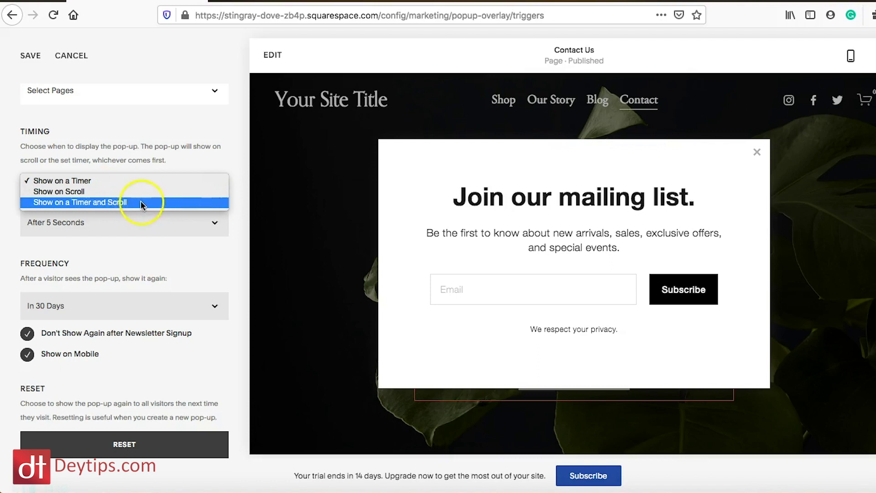
pyautogui.click(47, 255)
pyautogui.click(128, 231)
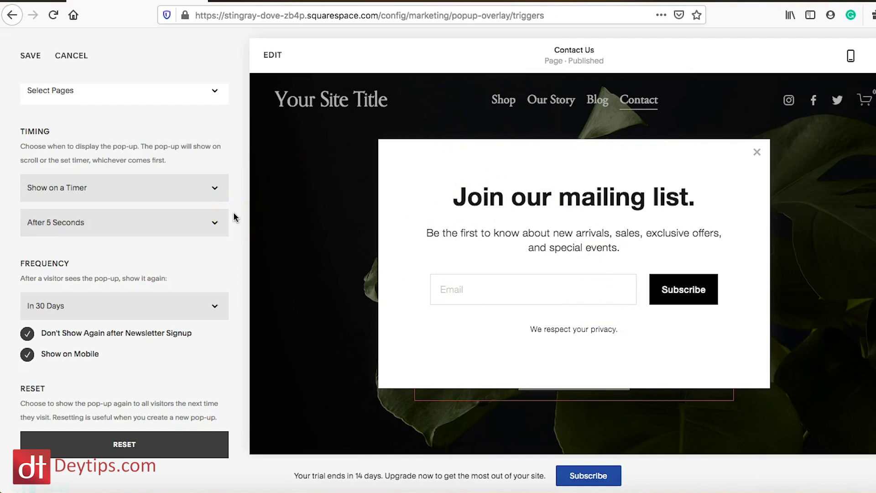
pyautogui.click(205, 223)
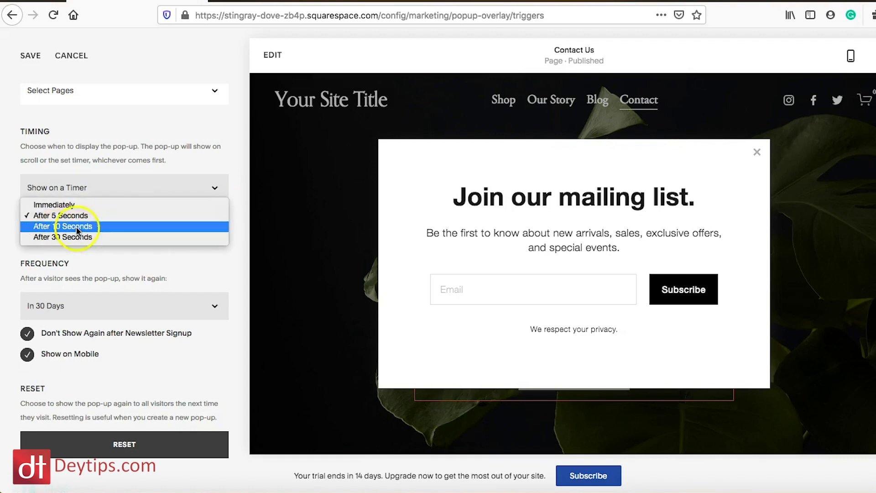
pyautogui.click(115, 266)
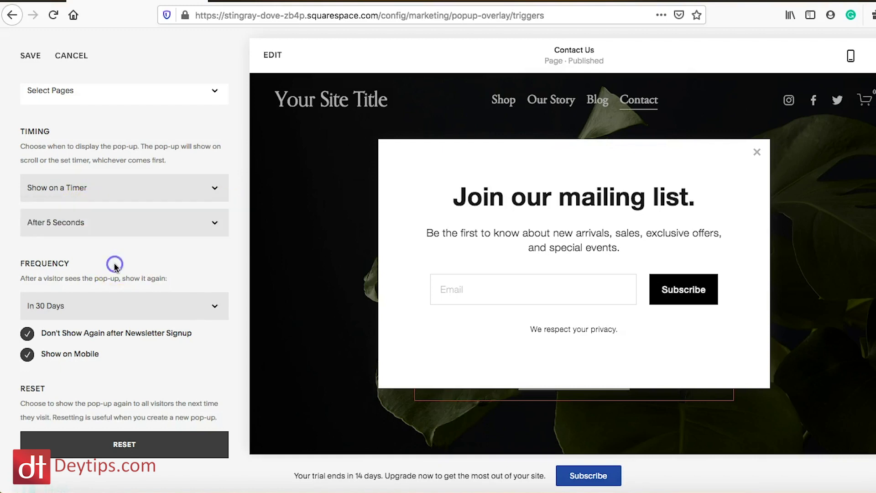
# Step: Review how often the pop-up is shown again to a visitor, and save the display and timing settings
pyautogui.scroll(-1, 115, 266)
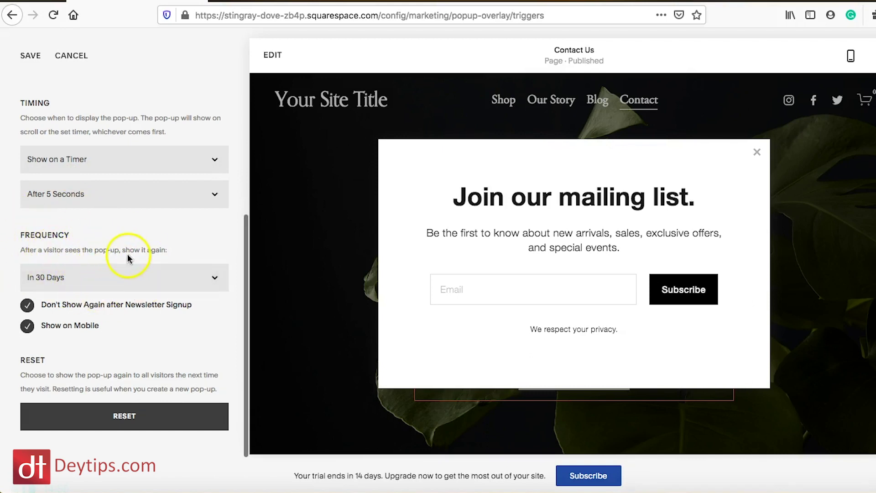
pyautogui.click(172, 287)
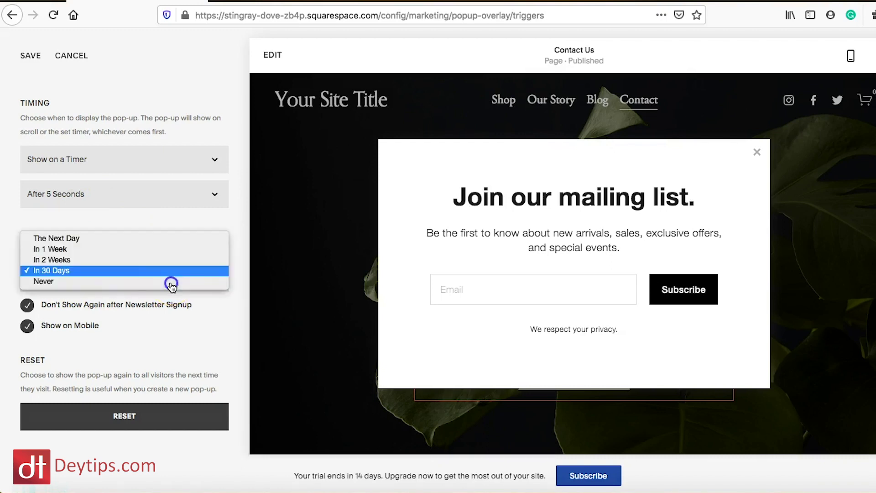
pyautogui.click(3, 267)
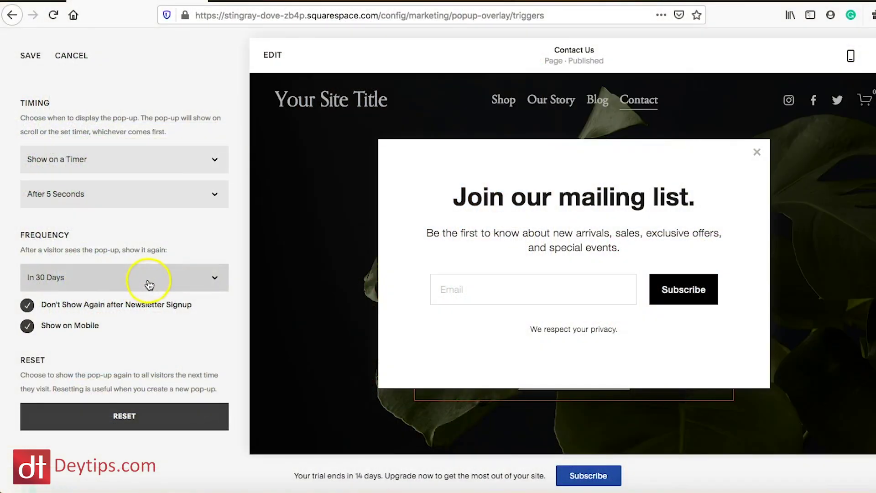
pyautogui.click(149, 286)
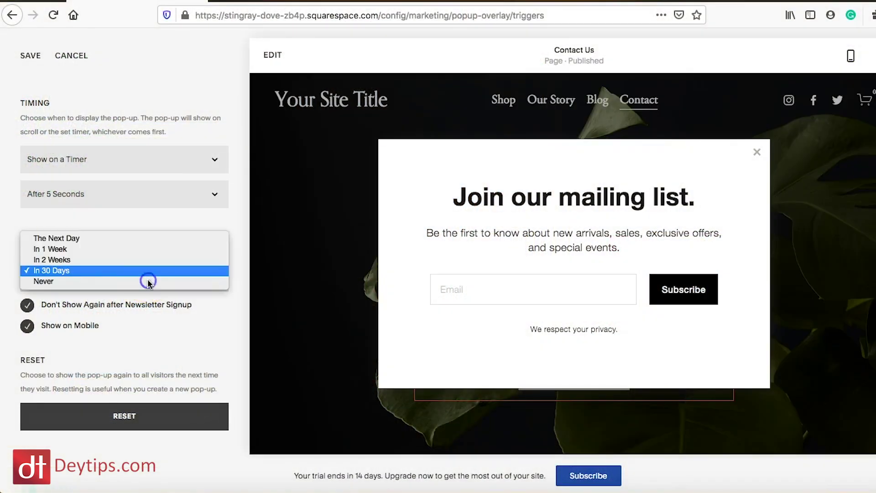
pyautogui.click(3, 237)
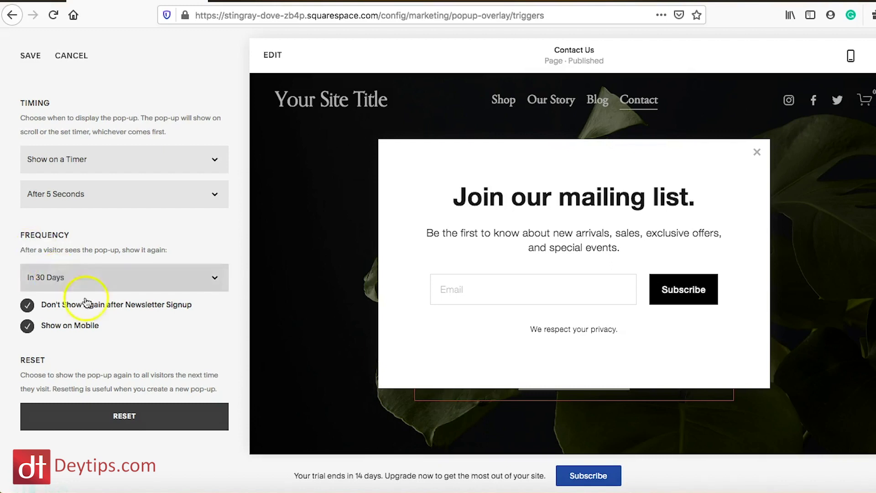
pyautogui.scroll(4, 113, 327)
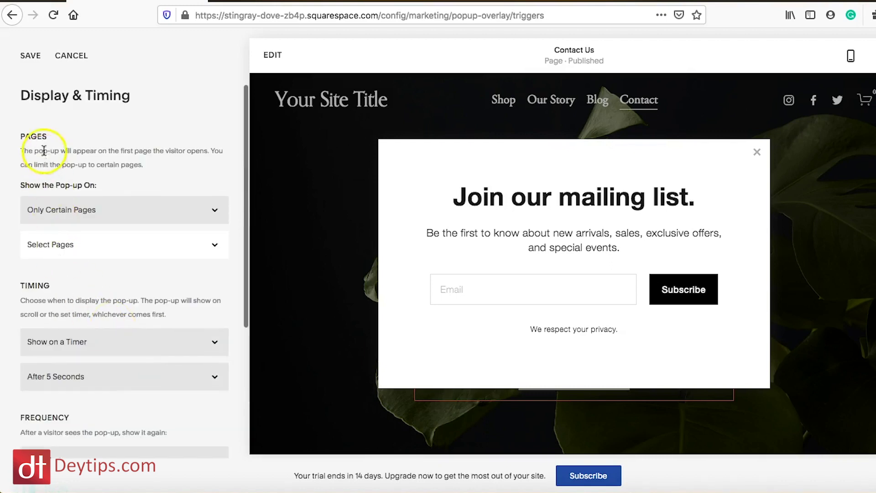
pyautogui.click(26, 58)
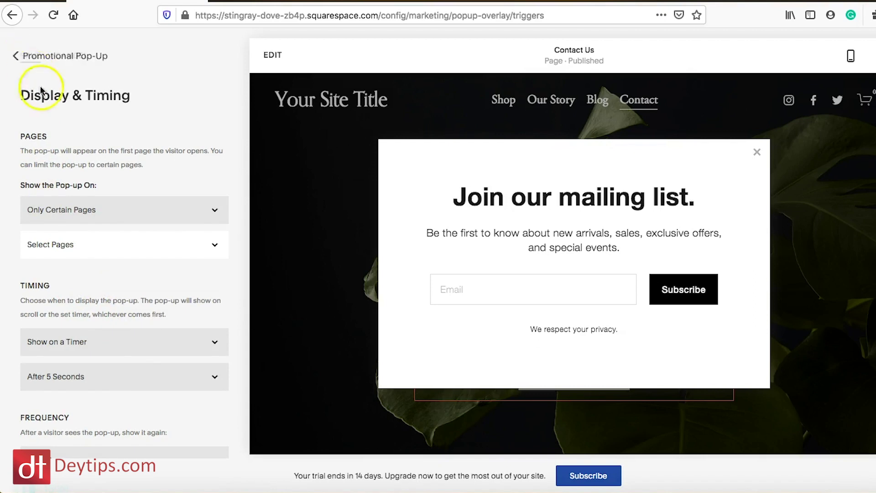
# Step: Examine the pop-up's style settings for headline, body, background and button, and return to the pop-up overview
pyautogui.click(19, 57)
pyautogui.scroll(-5, 121, 254)
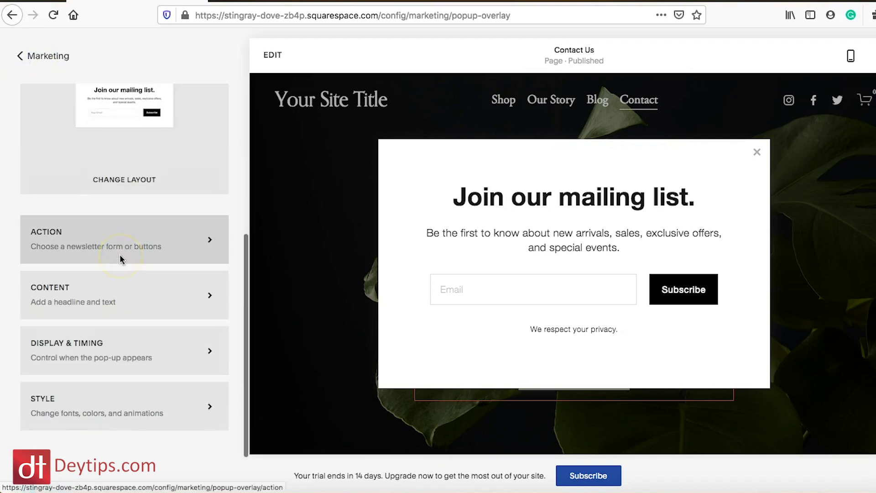
pyautogui.click(149, 409)
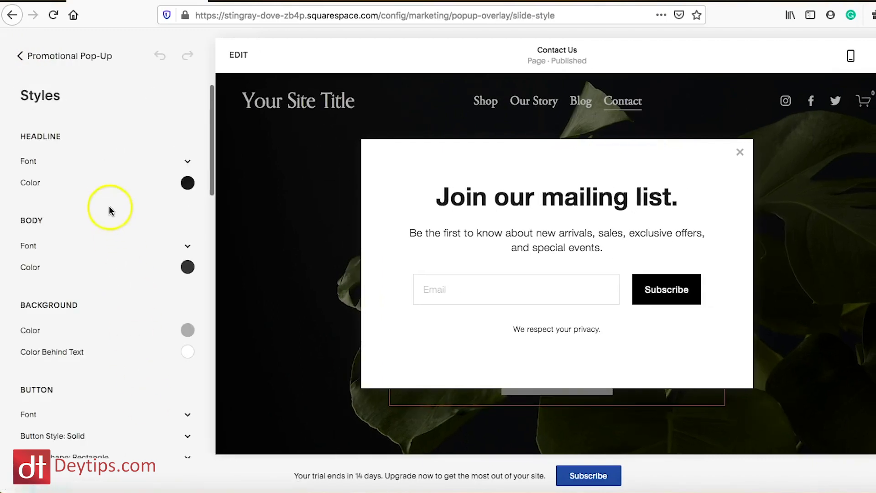
pyautogui.scroll(-15, 108, 227)
pyautogui.scroll(15, 110, 230)
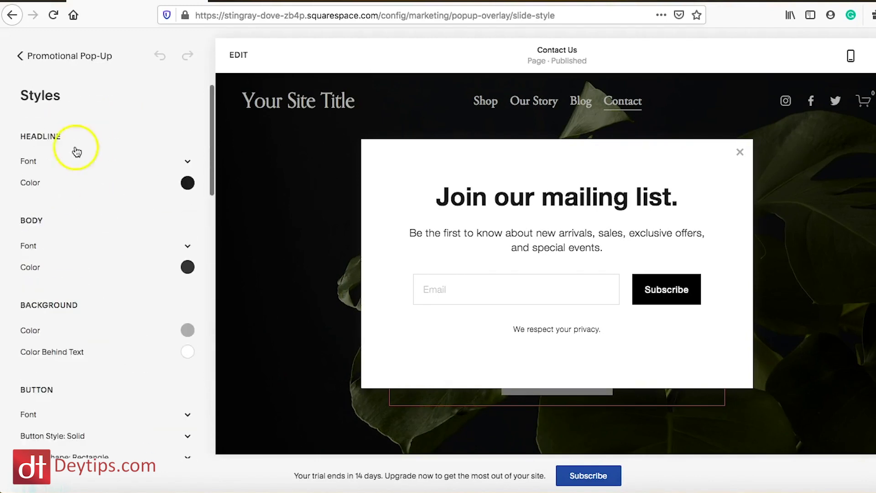
pyautogui.click(19, 58)
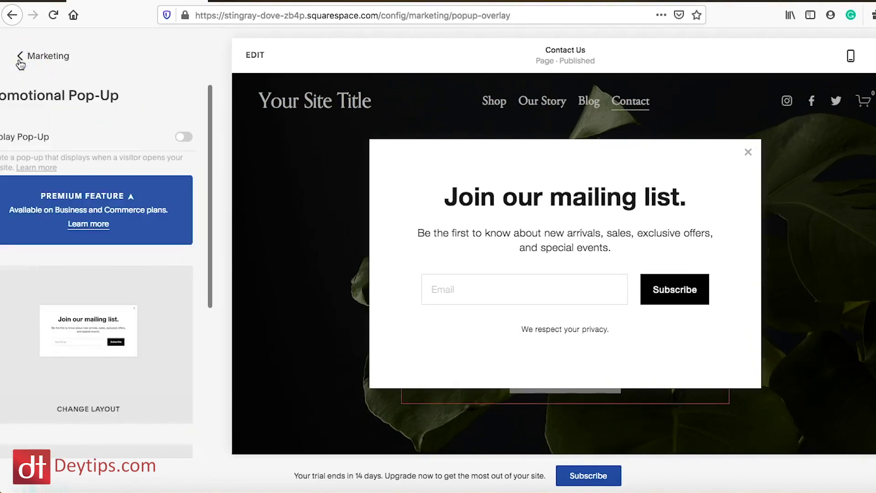
# Step: Browse the alternative layouts available for the promotional pop-up and return without selecting another one
pyautogui.scroll(-3, 98, 314)
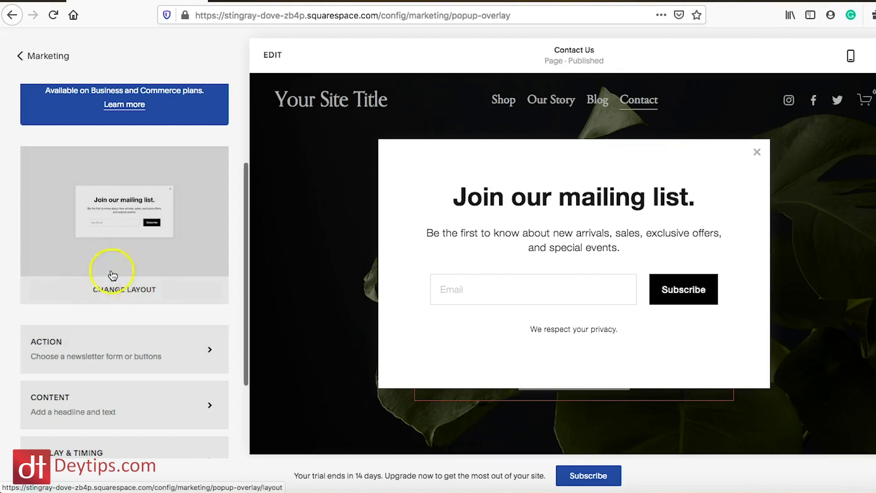
pyautogui.click(110, 294)
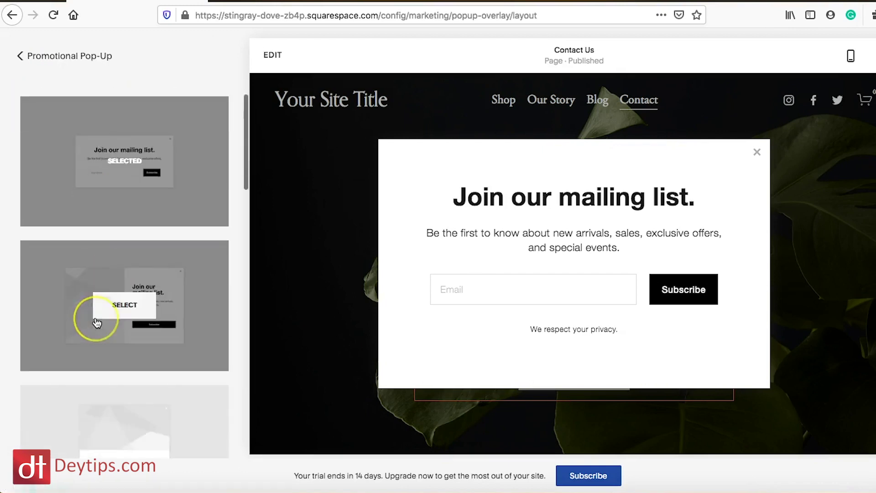
pyautogui.scroll(-5, 96, 320)
pyautogui.scroll(-7, 97, 322)
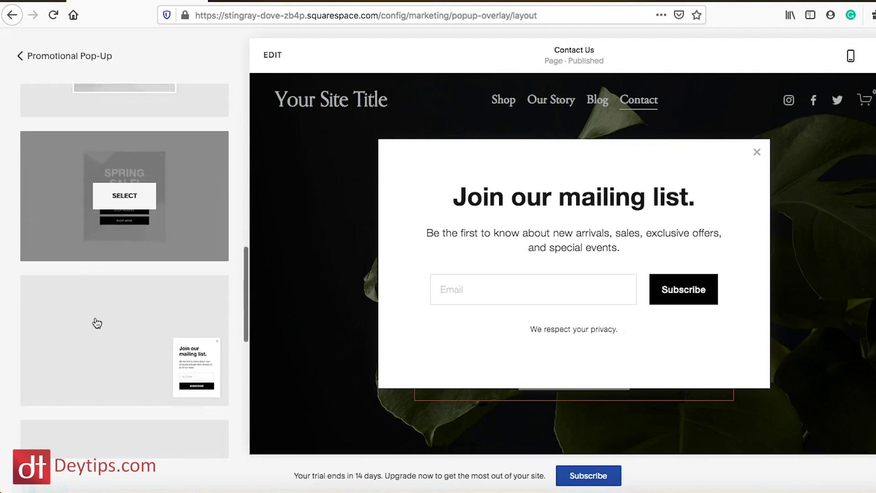
pyautogui.scroll(-6, 94, 318)
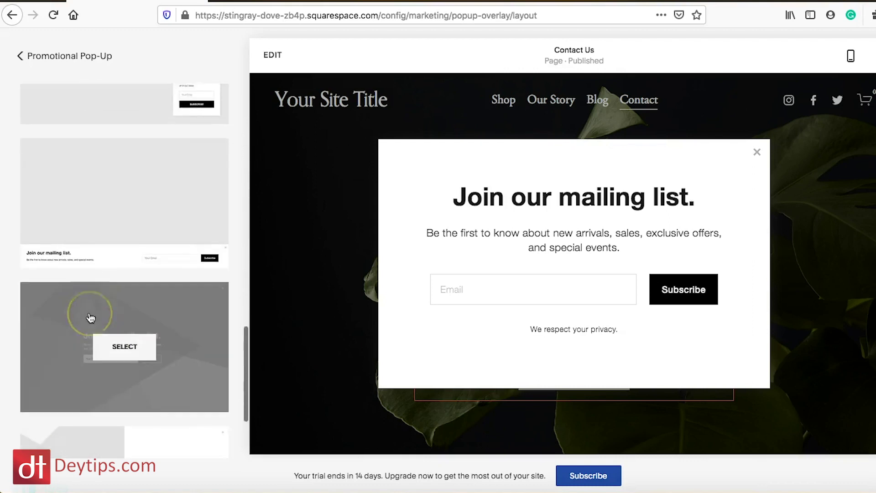
pyautogui.scroll(18, 90, 317)
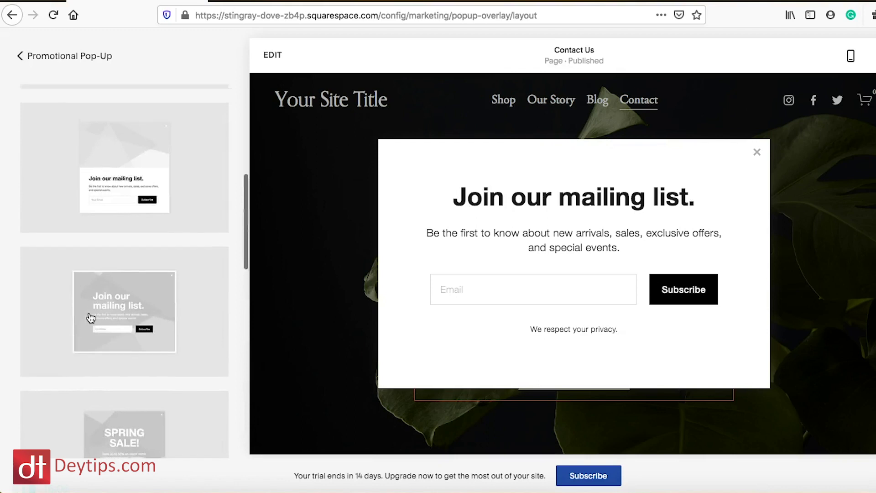
pyautogui.click(21, 55)
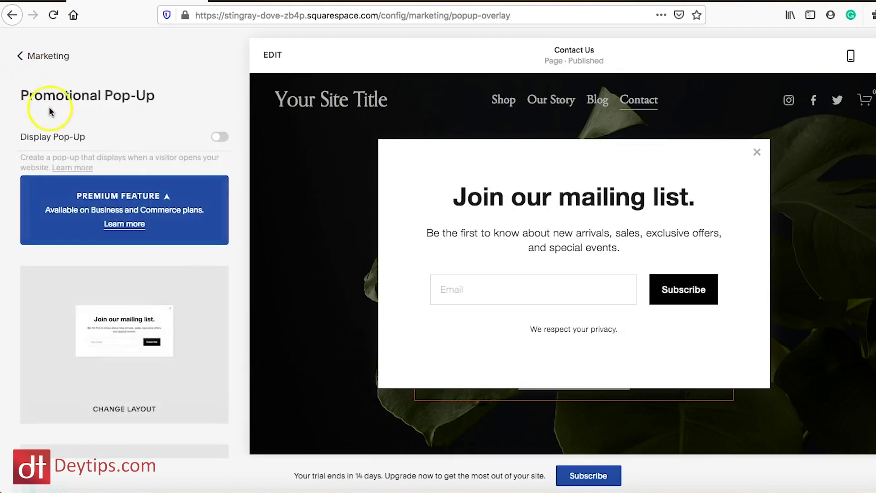
# Step: Leave the promotional pop-up settings and open Email Campaigns in the Marketing section
pyautogui.scroll(-5, 84, 152)
pyautogui.scroll(5, 84, 152)
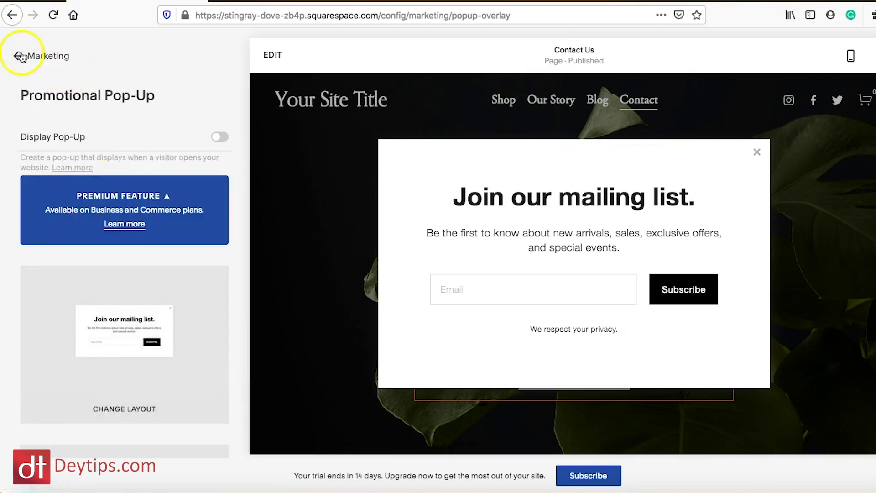
pyautogui.click(20, 55)
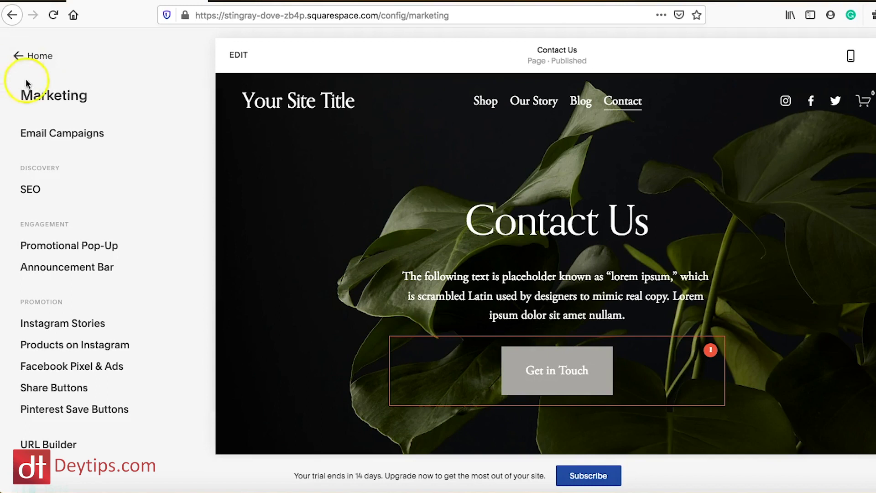
pyautogui.click(58, 142)
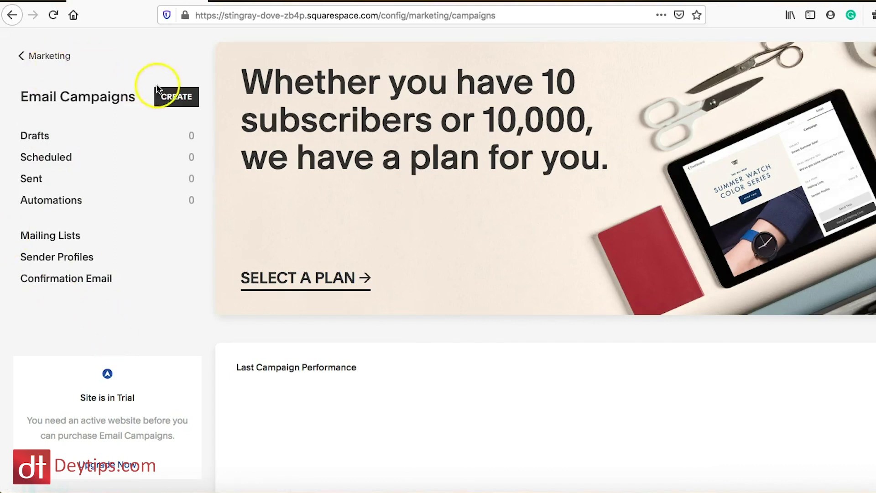
# Step: Create a new automation campaign, compare the Subscriber Activity and Commerce automations, and choose Welcome New Subscribers
pyautogui.click(185, 95)
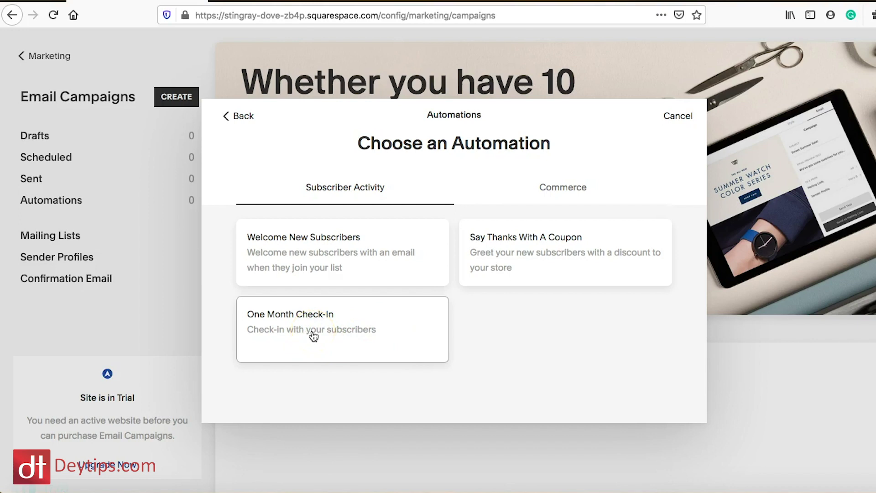
pyautogui.click(584, 187)
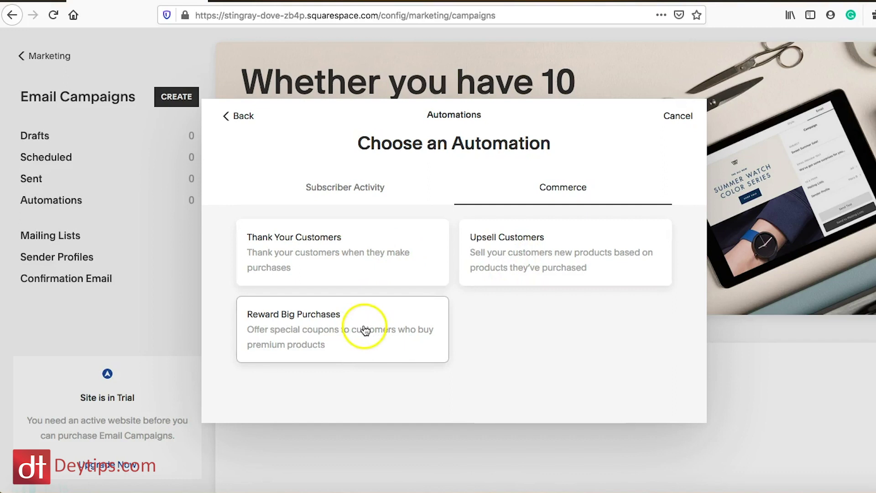
pyautogui.click(345, 187)
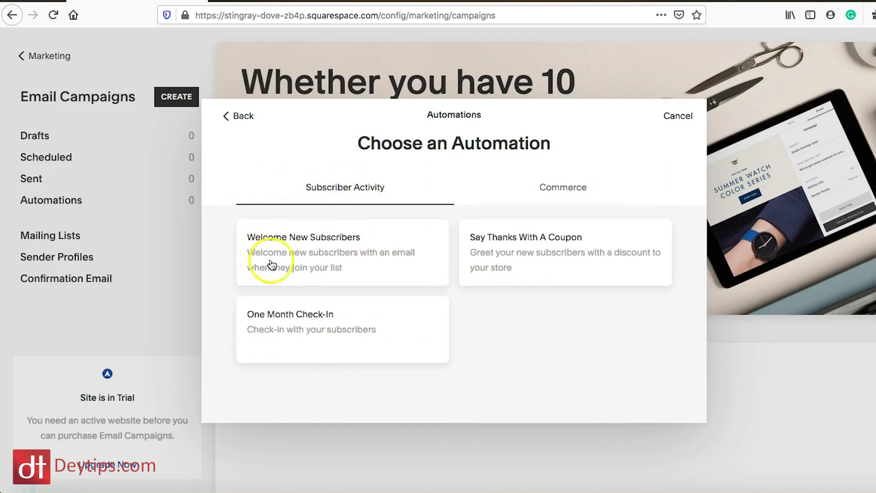
pyautogui.click(309, 263)
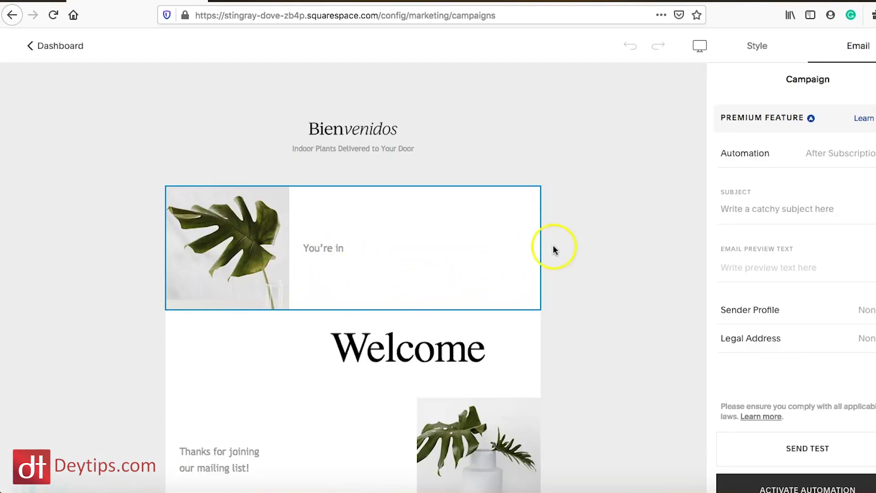
# Step: Look through the welcome email template and try to edit the leaf image beside "You're in"
pyautogui.scroll(-3, 553, 248)
pyautogui.scroll(-2, 522, 209)
pyautogui.scroll(3, 357, 152)
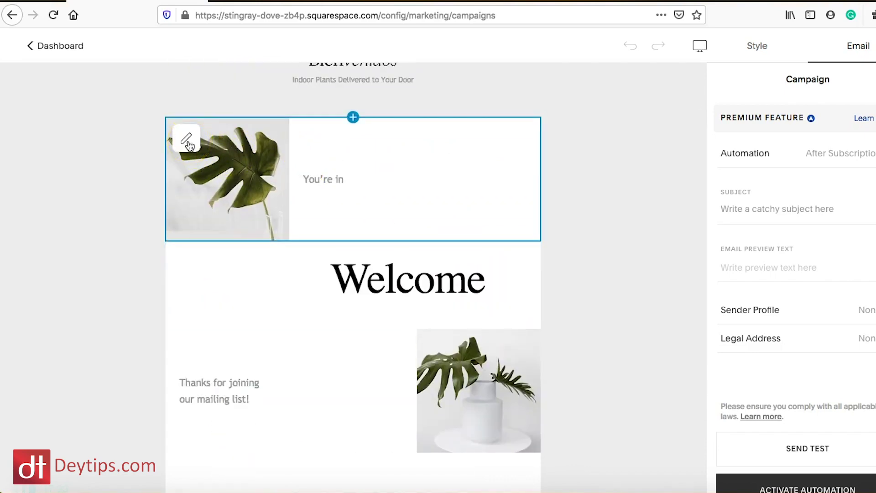
pyautogui.scroll(1, 189, 145)
pyautogui.click(182, 122)
pyautogui.click(191, 138)
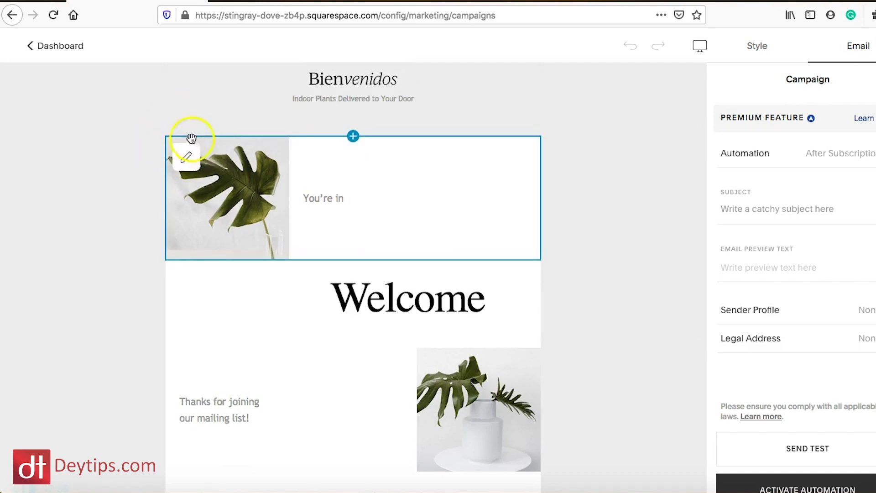
pyautogui.click(187, 161)
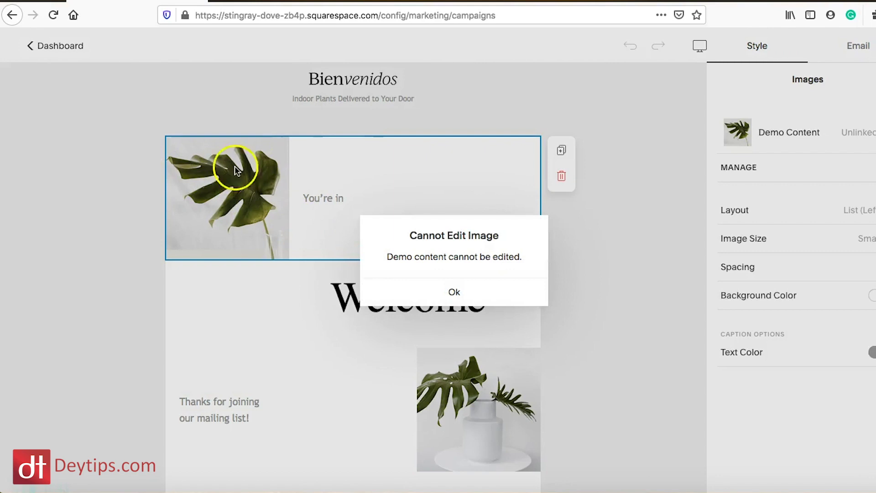
pyautogui.click(448, 292)
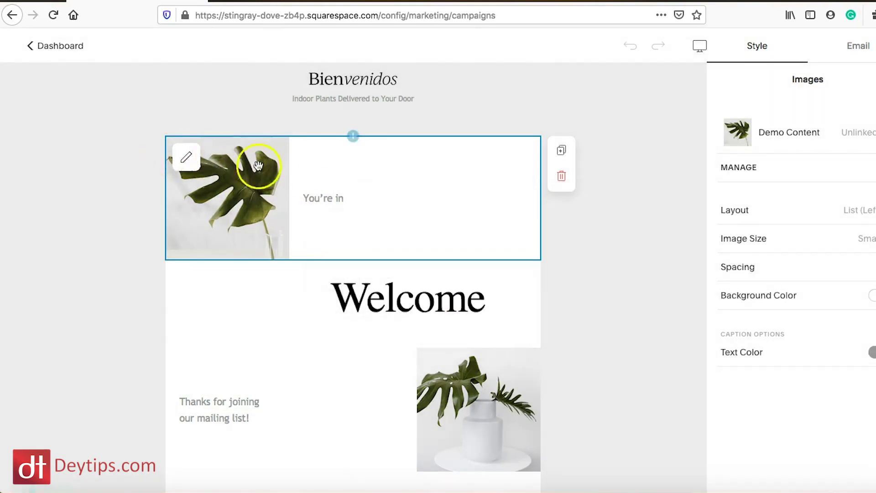
# Step: Review the section types that can be inserted above the leaf image, and leave the selection without adding one
pyautogui.click(354, 137)
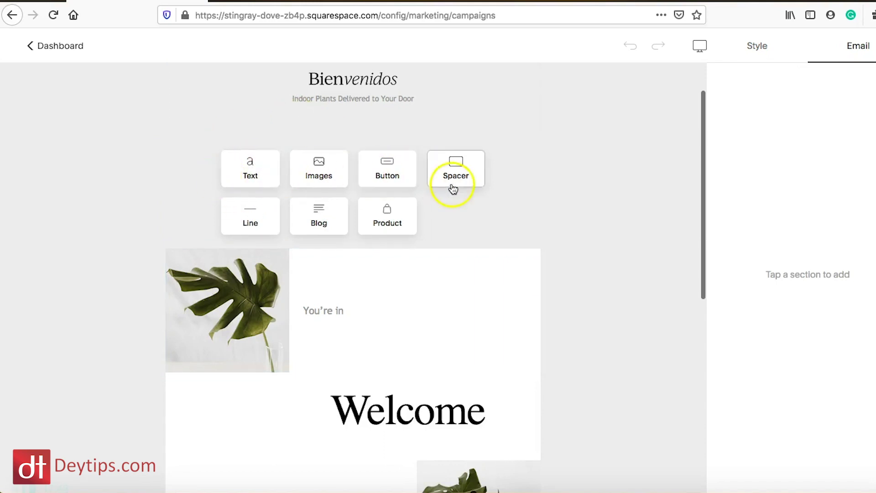
pyautogui.scroll(-5, 260, 279)
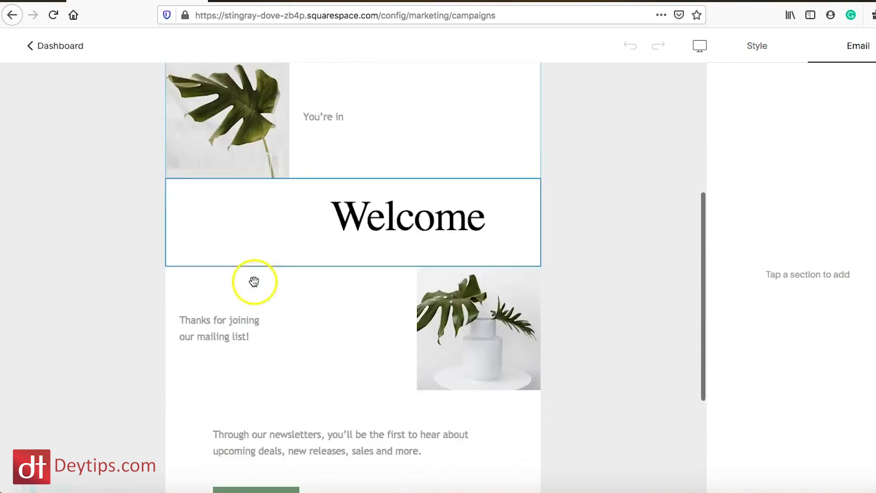
pyautogui.scroll(6, 324, 242)
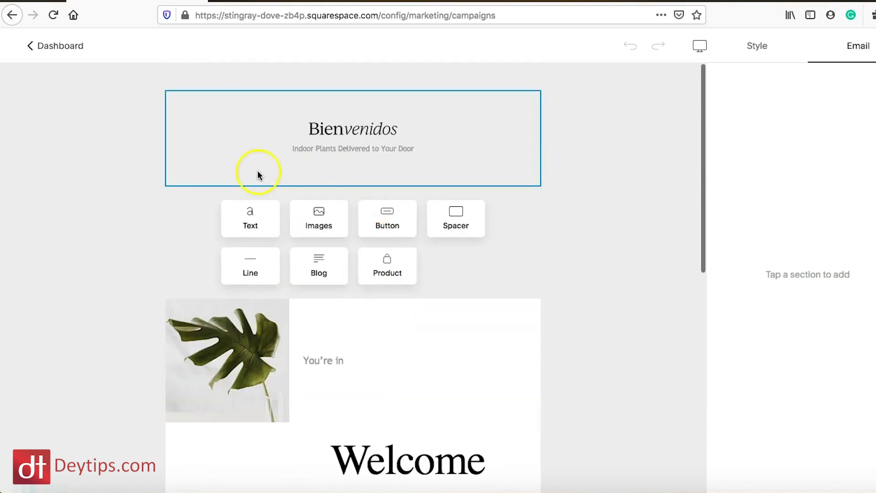
pyautogui.click(119, 308)
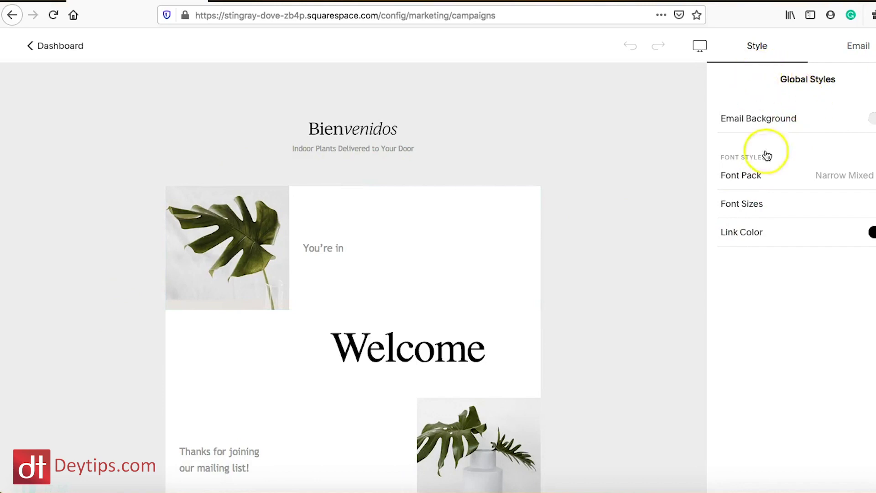
# Step: Set the welcome automation to trigger when a subscriber joins the Leads mailing list
pyautogui.click(863, 46)
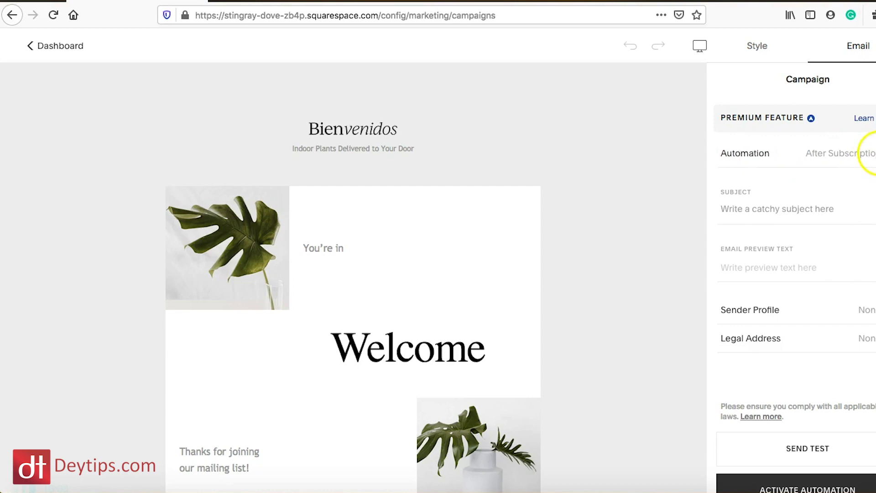
pyautogui.click(870, 155)
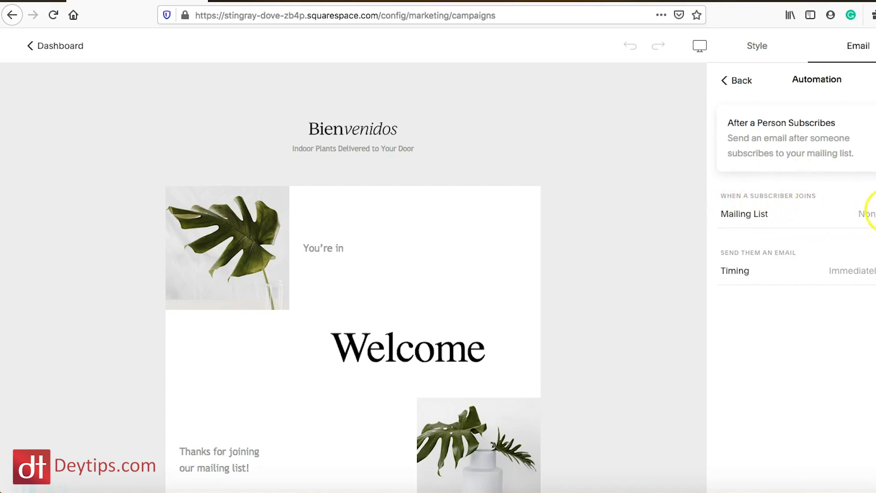
pyautogui.click(869, 214)
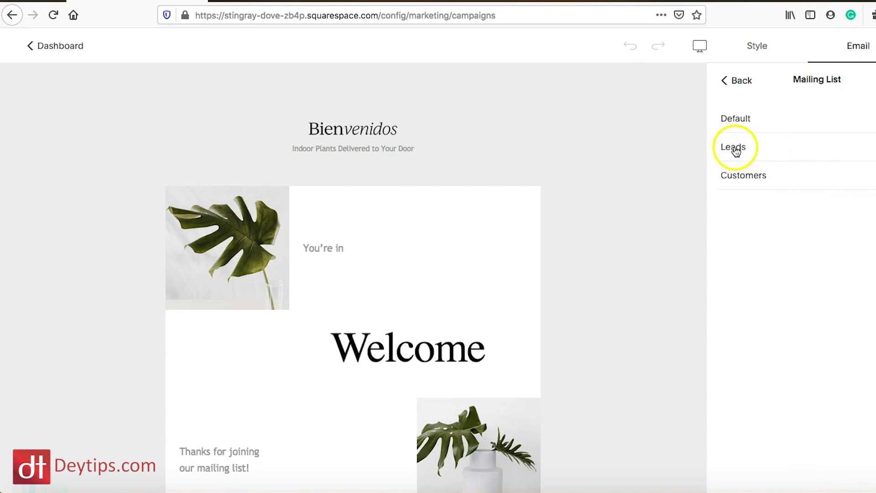
pyautogui.click(727, 78)
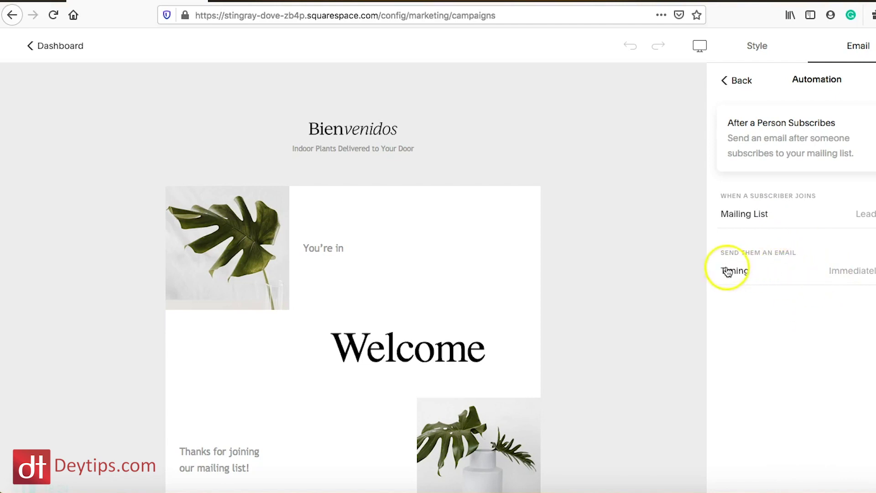
# Step: Review the welcome automation's send timing options without changing them, and return to the Email Campaigns dashboard
pyautogui.click(862, 274)
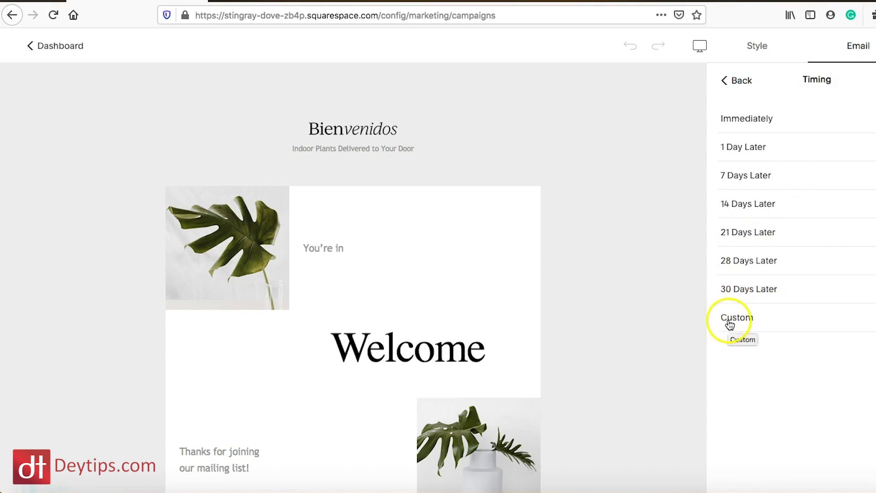
pyautogui.click(721, 80)
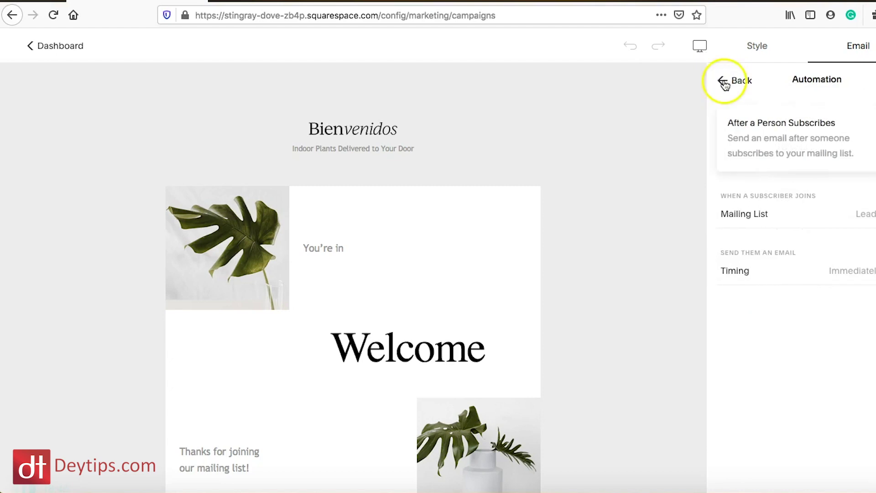
pyautogui.click(724, 81)
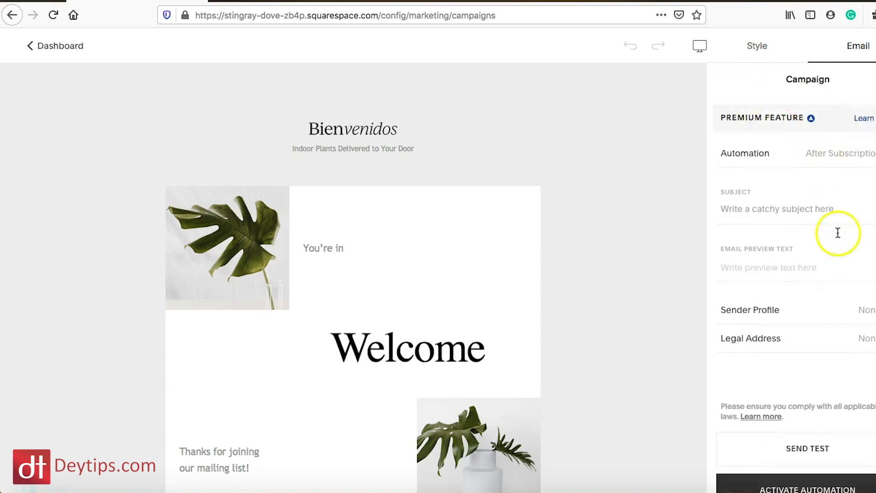
pyautogui.click(29, 47)
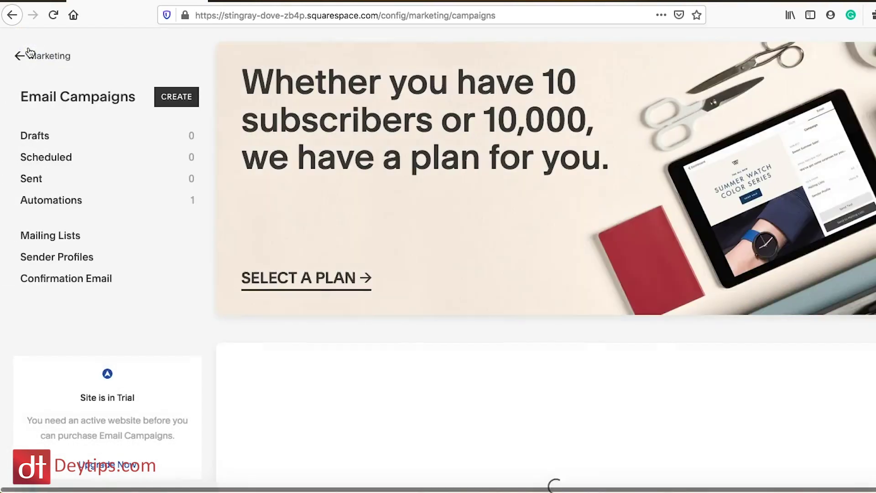
# Step: Create a Blast campaign using the Bulto layout from the Promote a Product category
pyautogui.click(171, 96)
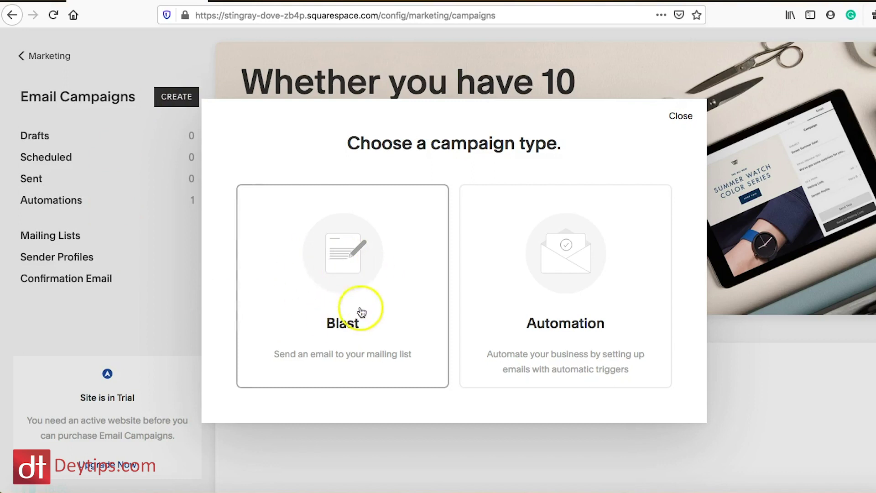
pyautogui.click(360, 291)
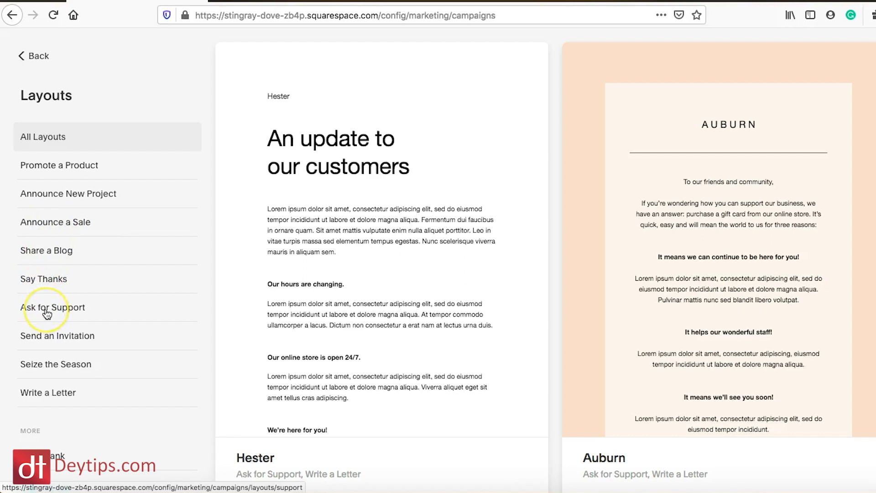
pyautogui.click(63, 166)
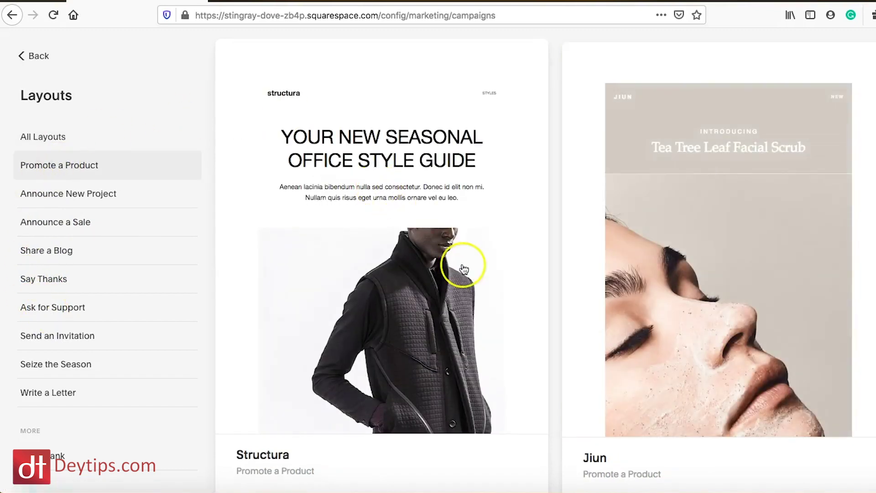
pyautogui.scroll(-8, 463, 268)
pyautogui.scroll(-3, 464, 270)
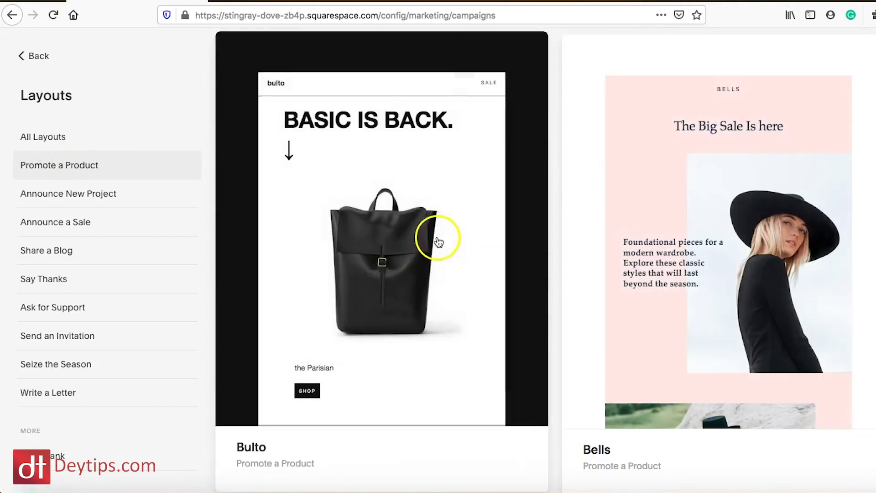
pyautogui.click(403, 218)
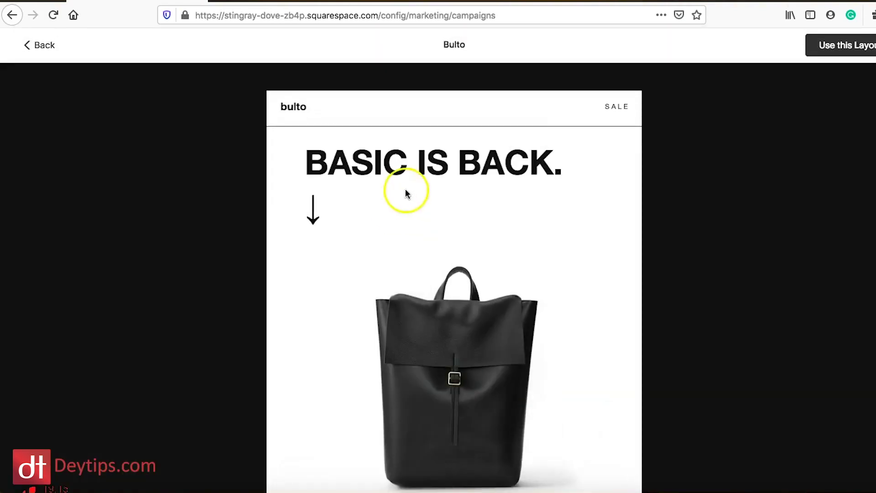
pyautogui.click(851, 46)
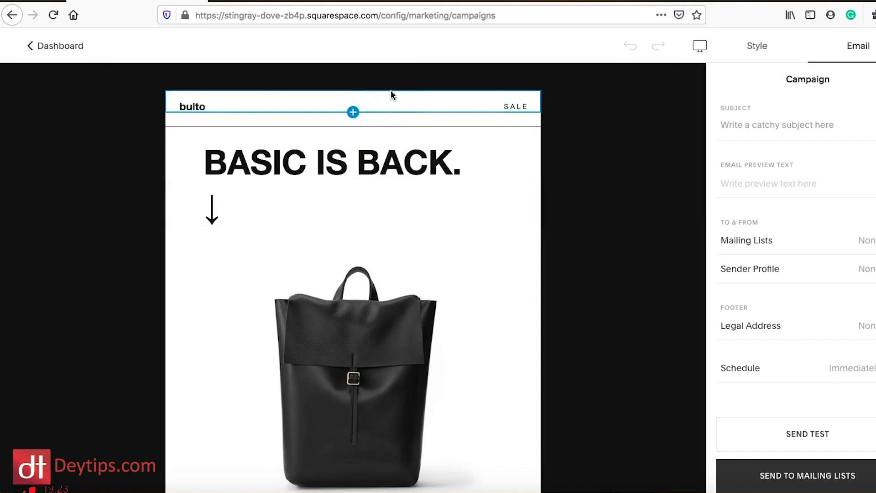
# Step: Examine the blast campaign's subject, preview text, mailing list, sender profile and legal address fields without filling them in
pyautogui.click(798, 185)
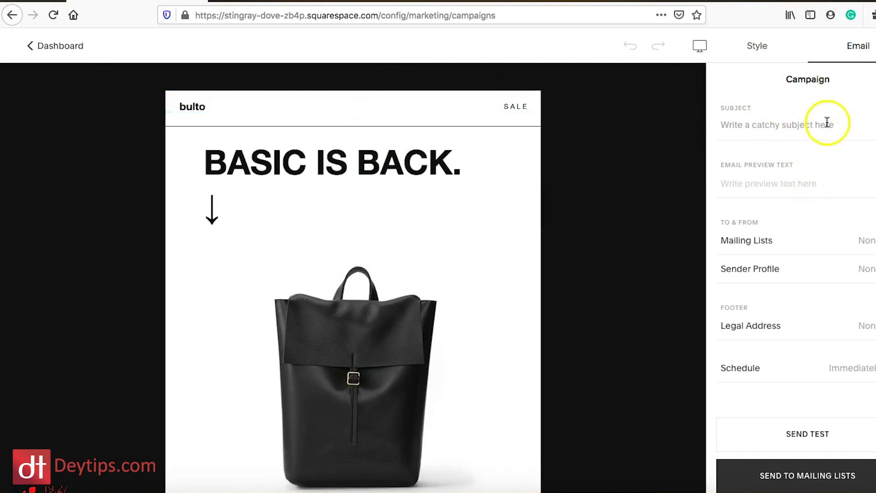
pyautogui.click(743, 124)
pyautogui.click(753, 125)
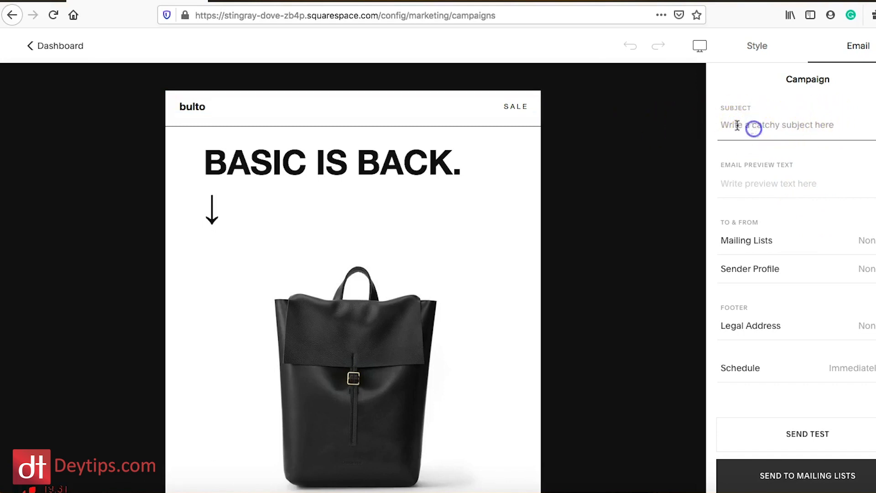
pyautogui.click(759, 125)
pyautogui.click(744, 126)
pyautogui.click(756, 187)
pyautogui.click(757, 186)
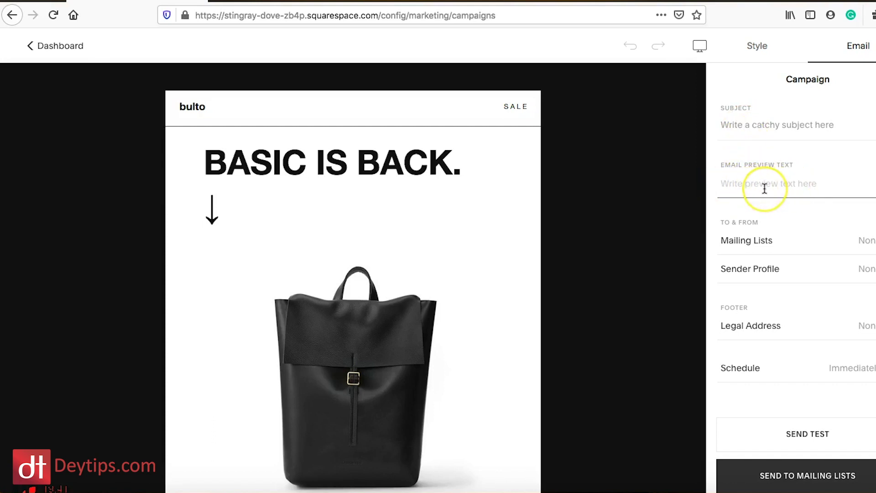
pyautogui.scroll(-1, 764, 188)
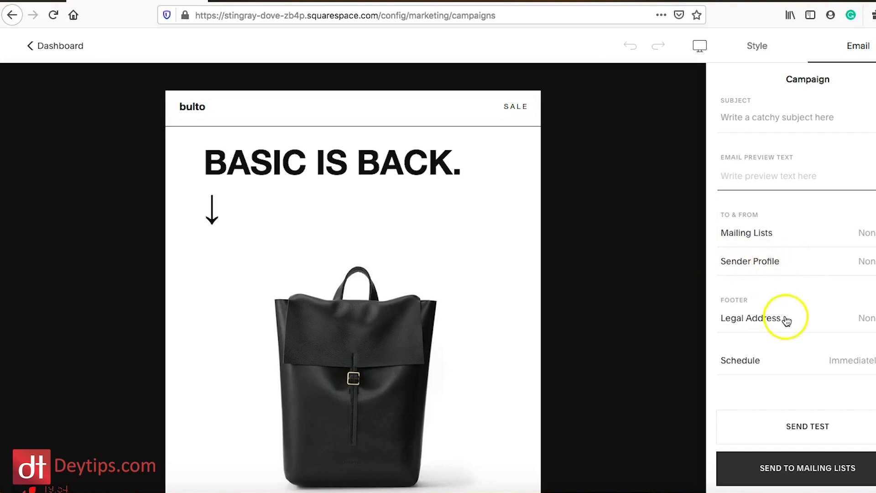
# Step: Turn off immediate sending for the campaign, keep the offered schedule of Apr 3 at 4:45pm, and return to the campaign settings
pyautogui.click(859, 367)
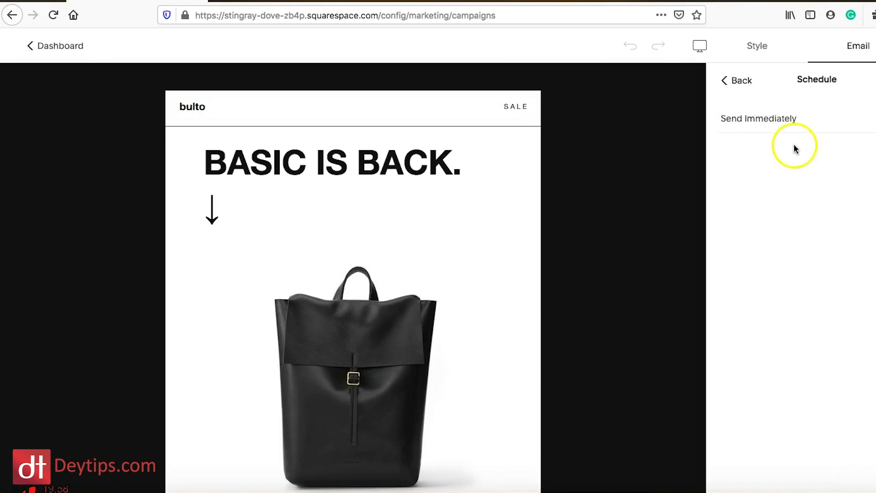
pyautogui.click(869, 119)
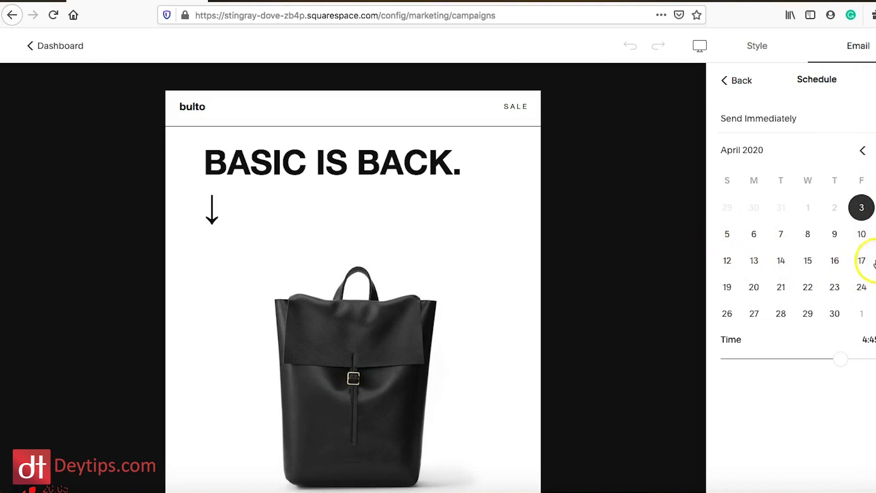
pyautogui.click(730, 81)
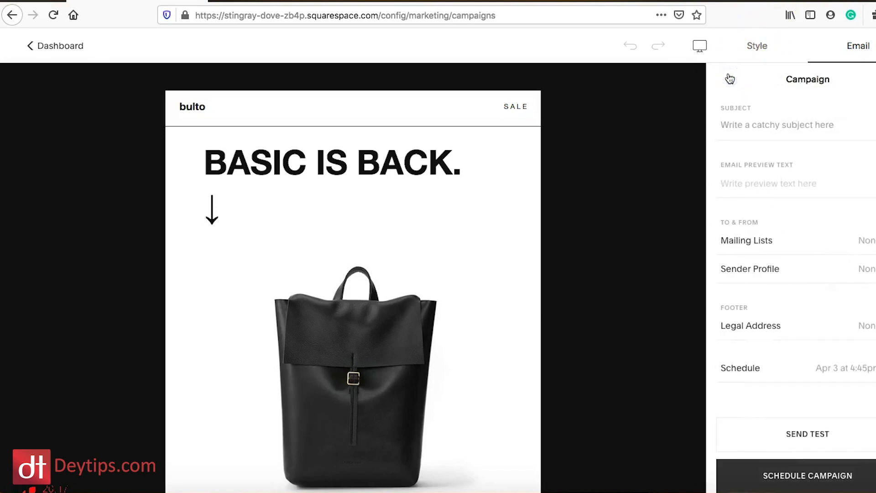